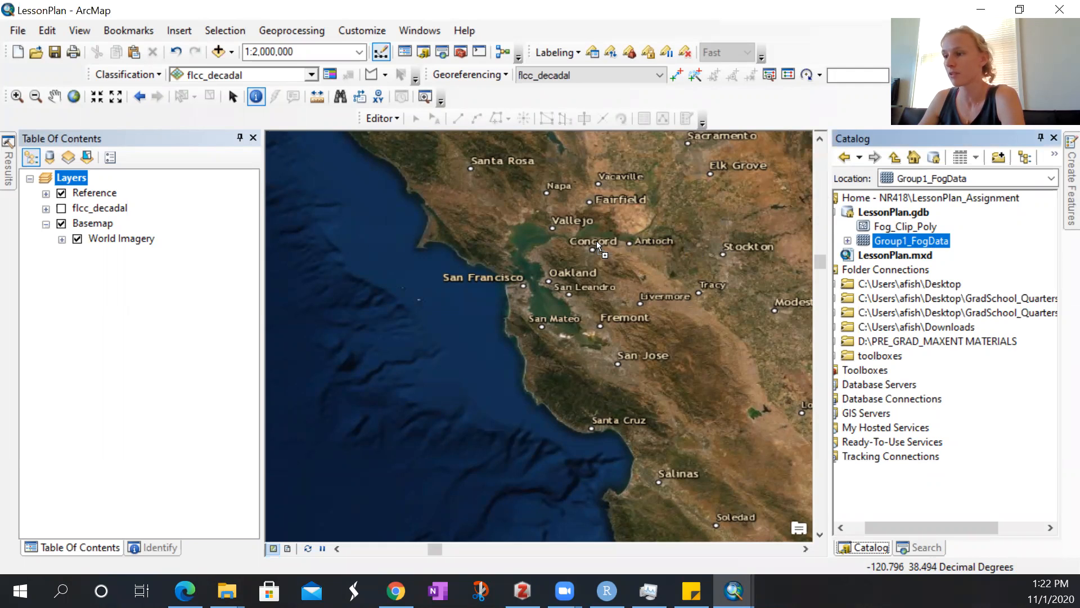
- Add the Group1_FogData raster from LessonPlan.gdb to the map and place the Reference layer above it
left_click_drag(555, 246, 556, 246)
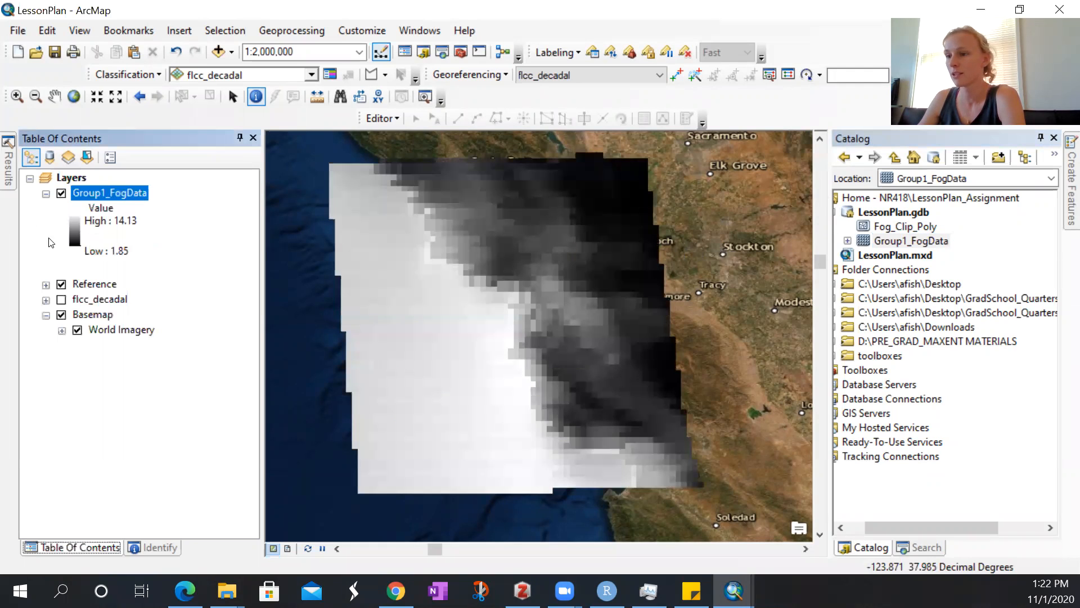
left_click_drag(108, 287, 93, 186)
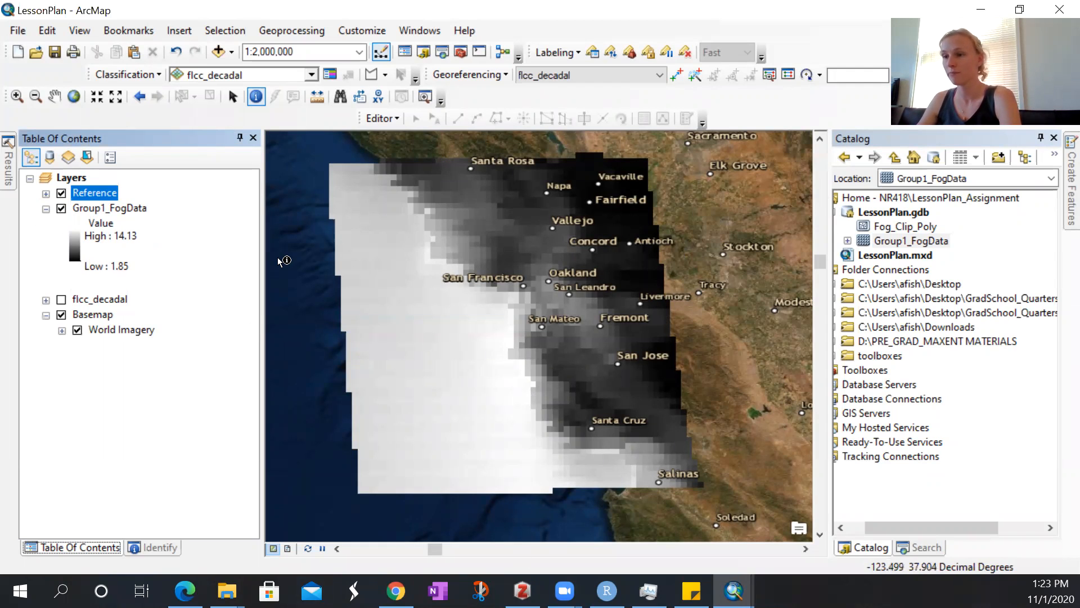
- Check the pixel type in the Group1_FogData layer's source properties and whether its attribute table can be opened
right_click(122, 212)
left_click(176, 457)
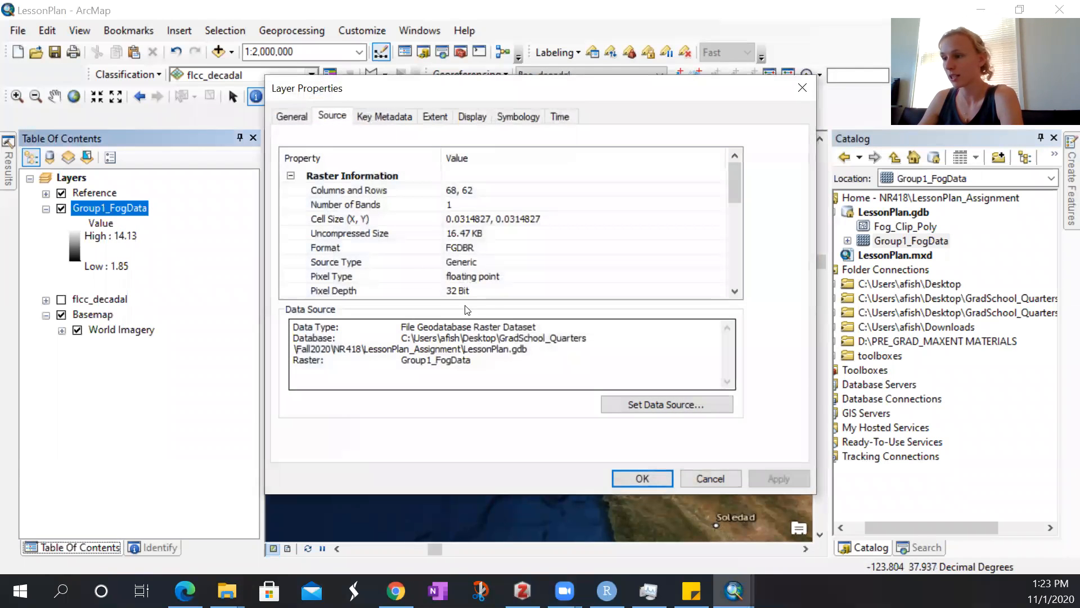
left_click(526, 278)
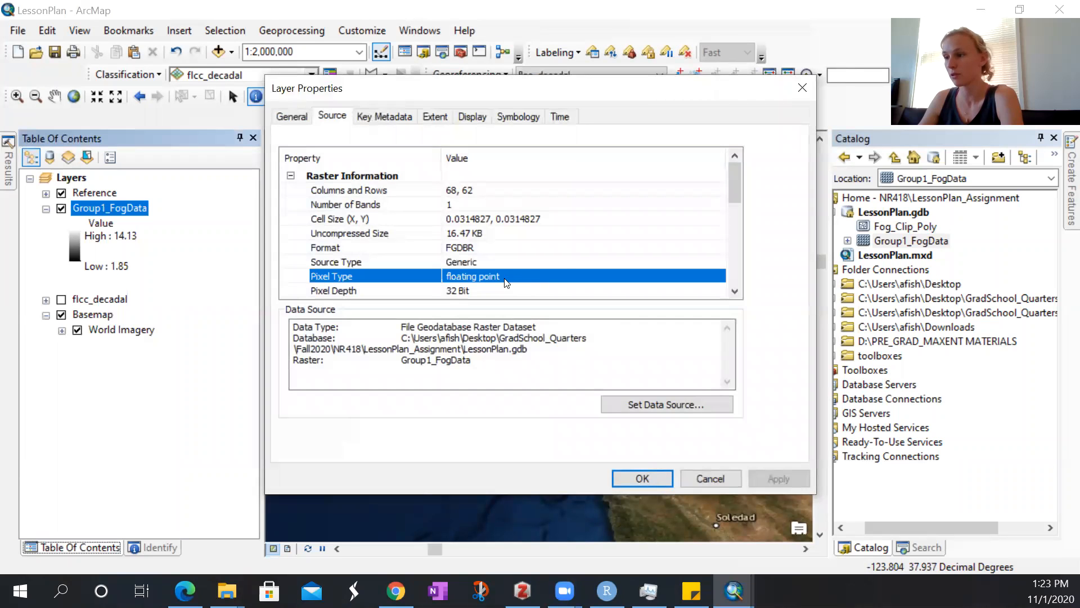
left_click(803, 93)
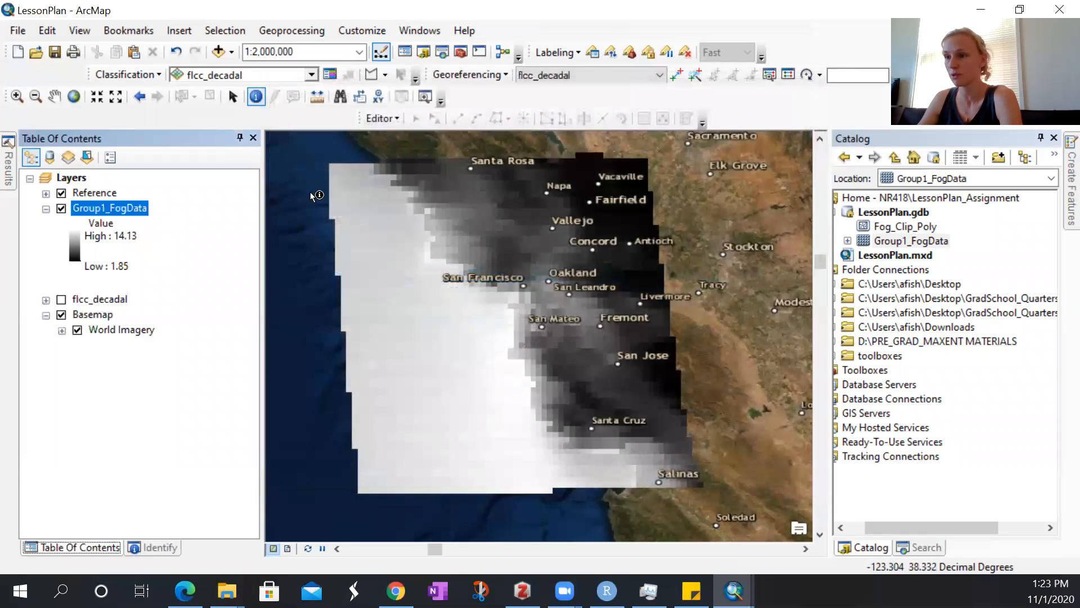
right_click(146, 211)
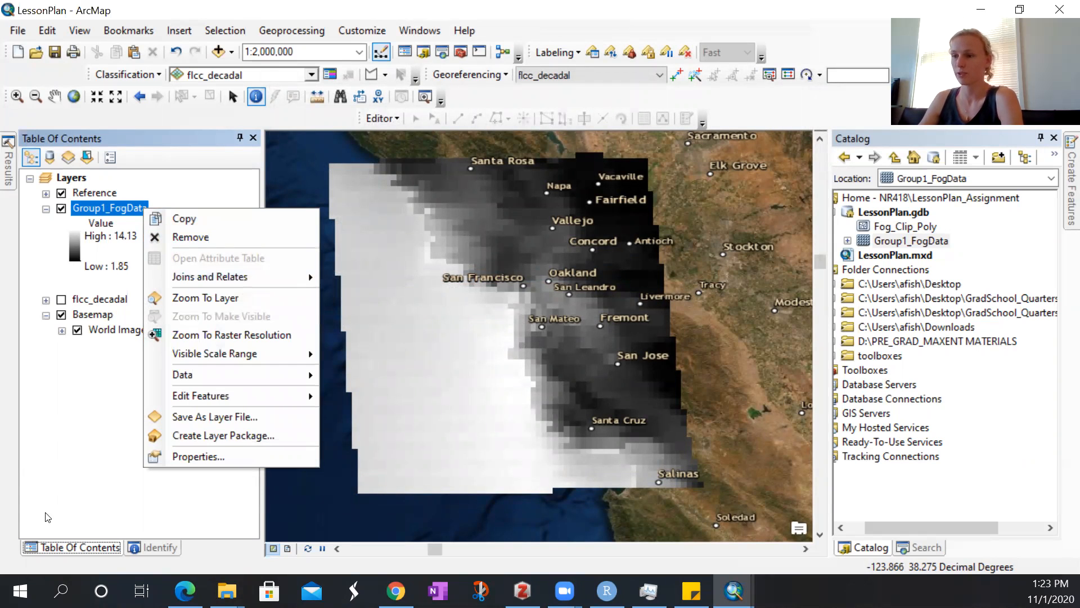
left_click(90, 448)
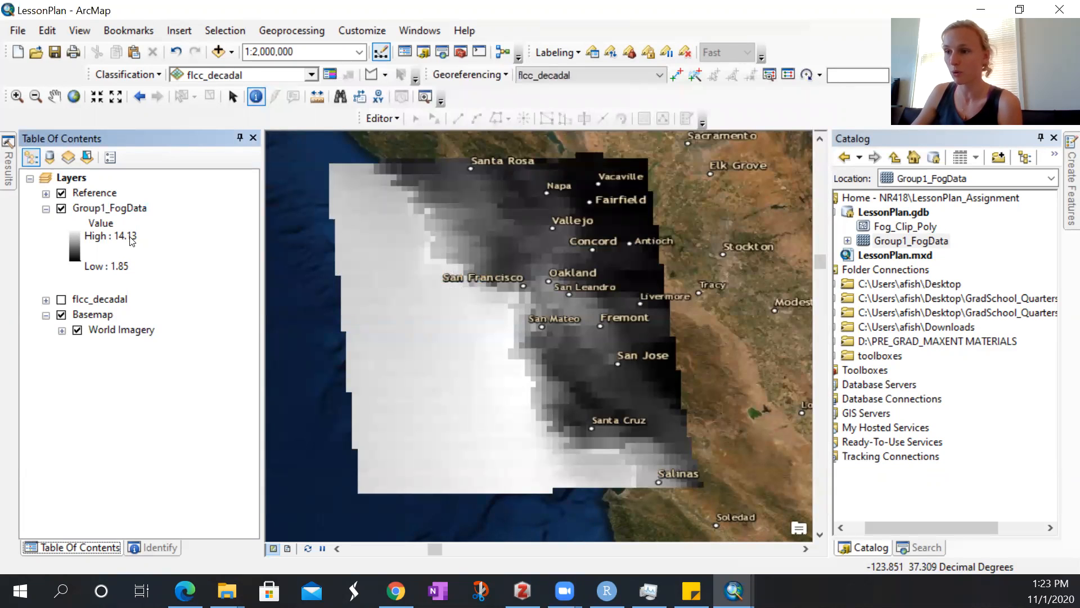
- Search for "raster calculator tool" and open the Spatial Analyst Raster Calculator
left_click(918, 547)
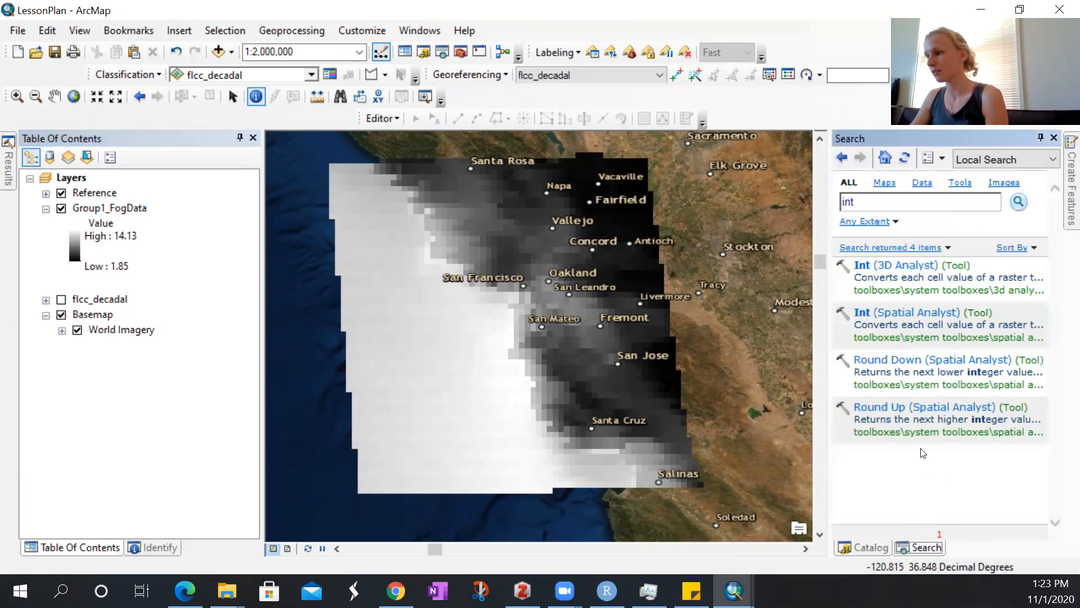
double_click(890, 207)
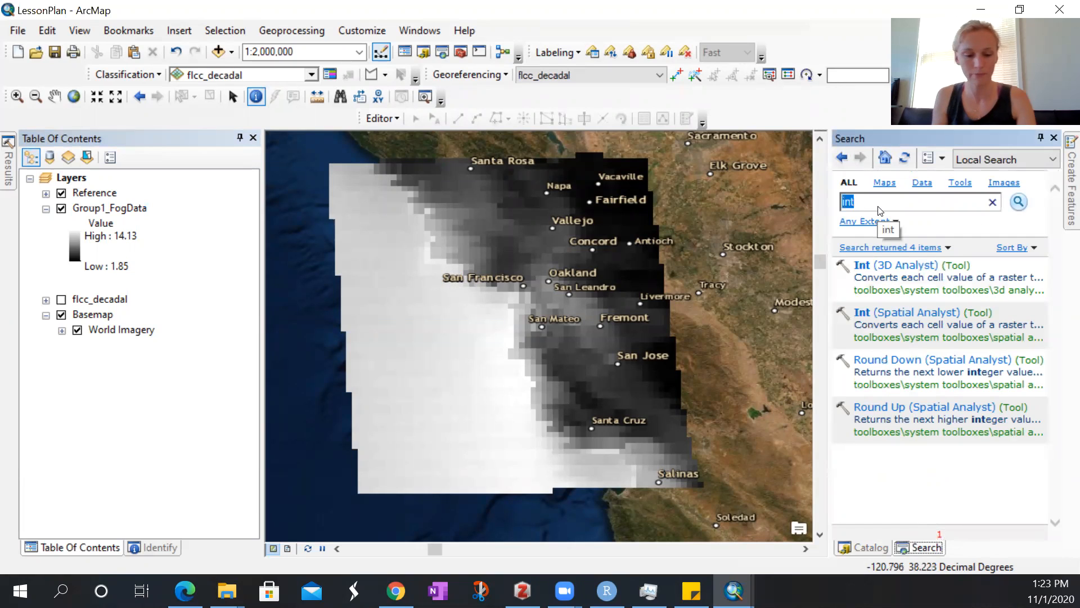
type("raster calculator tool")
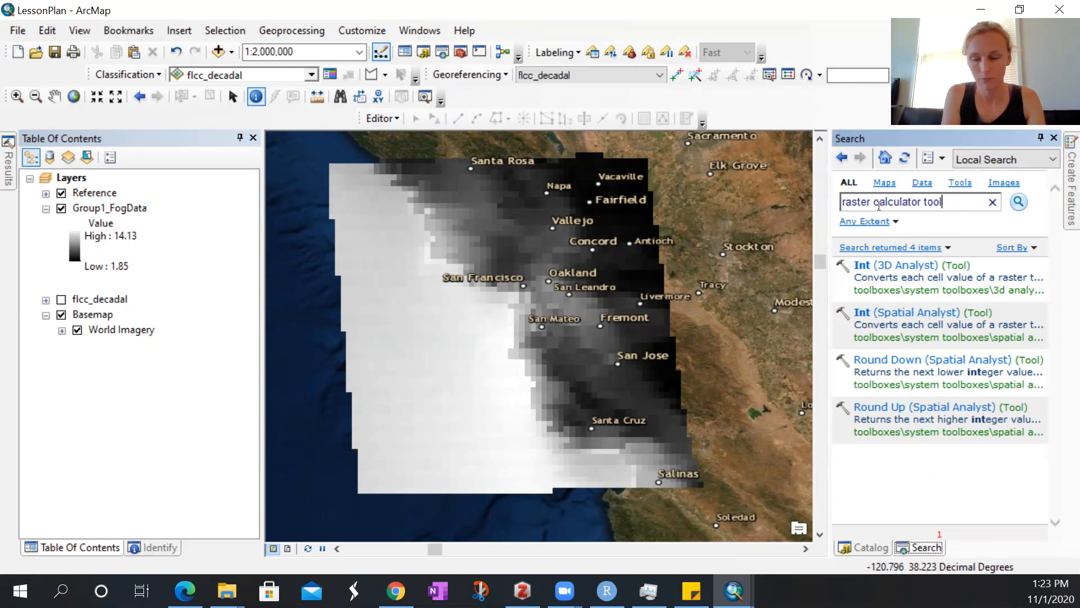
key("Return")
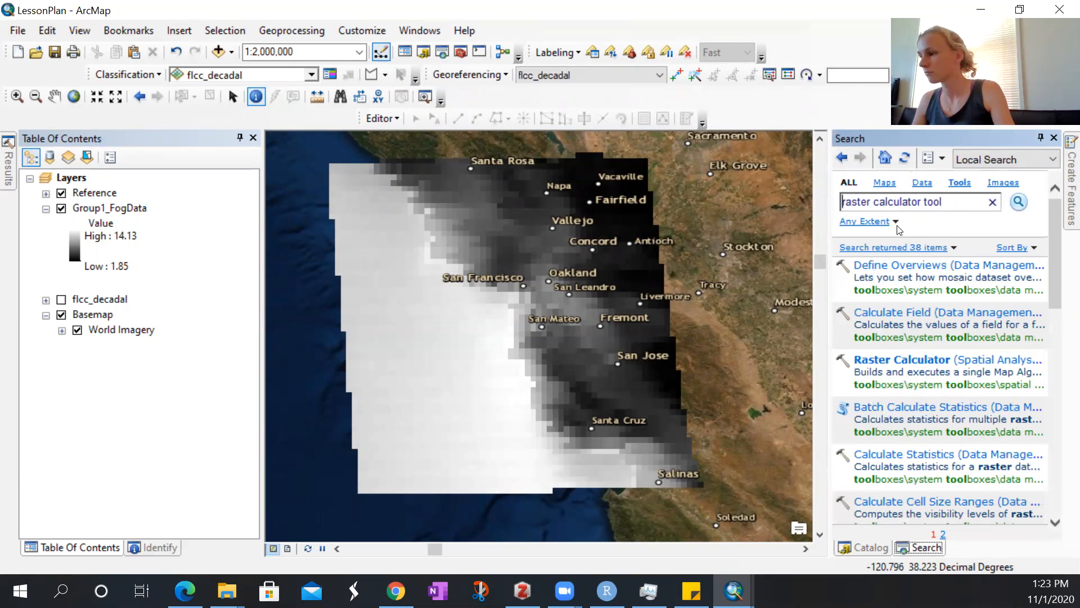
left_click(926, 359)
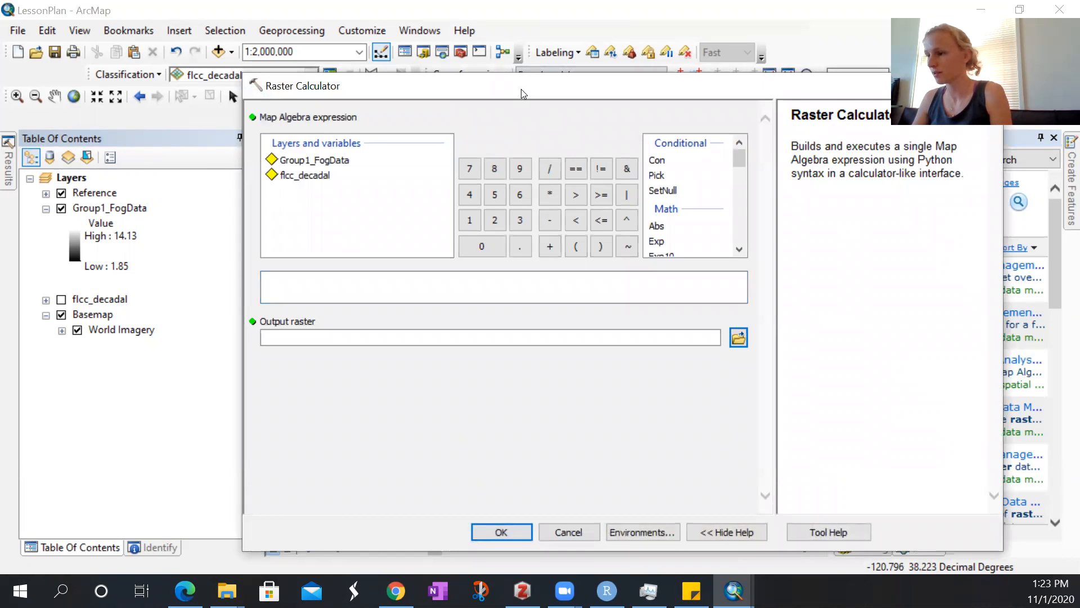
- Build the map algebra expression "Group1_FogData" * 100
left_click_drag(521, 89, 454, 80)
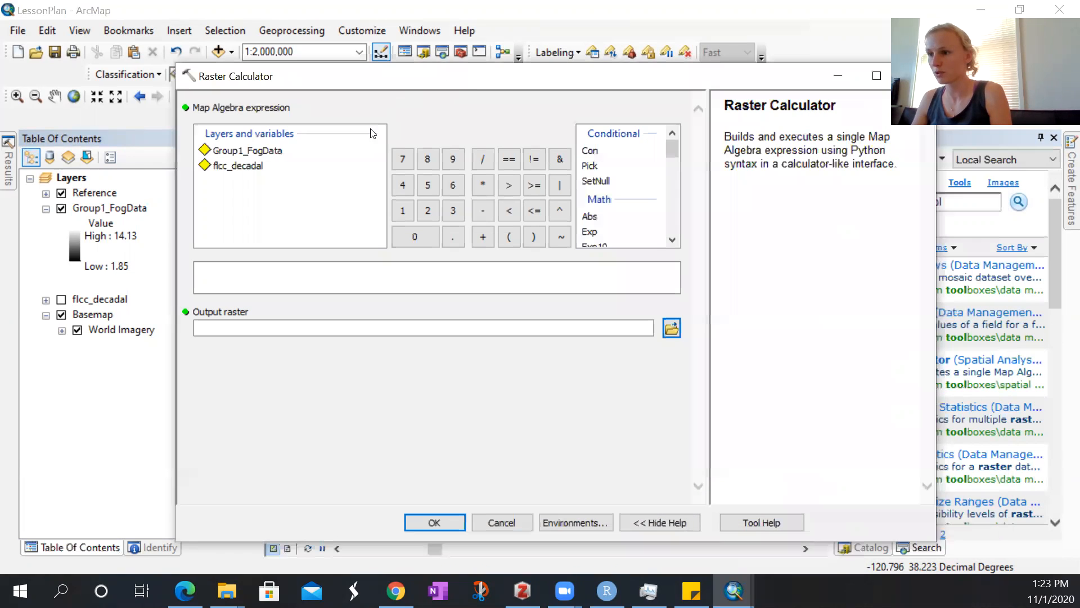
double_click(266, 156)
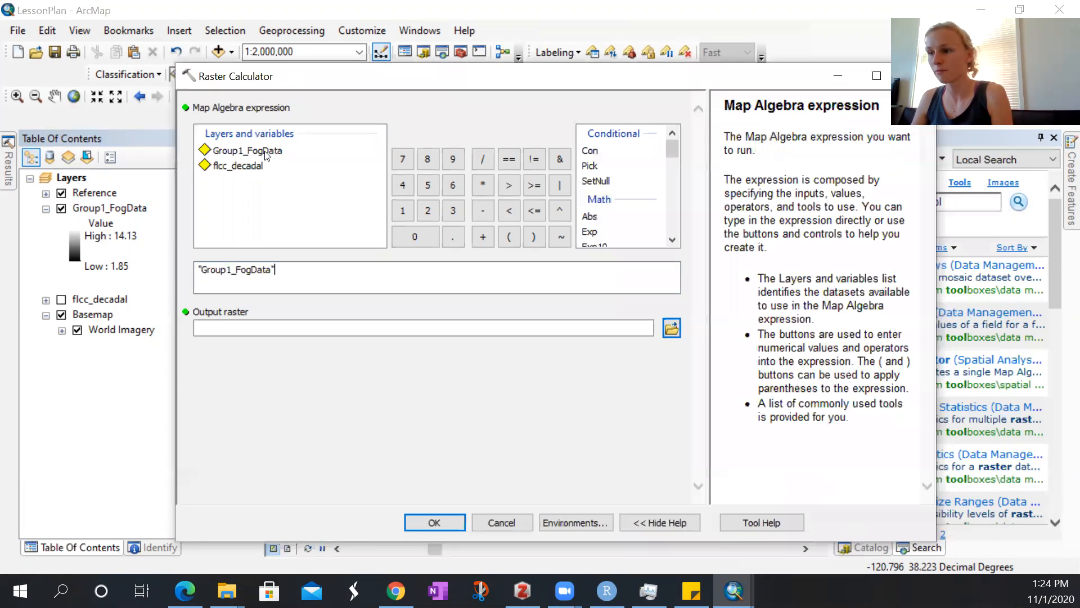
left_click(475, 182)
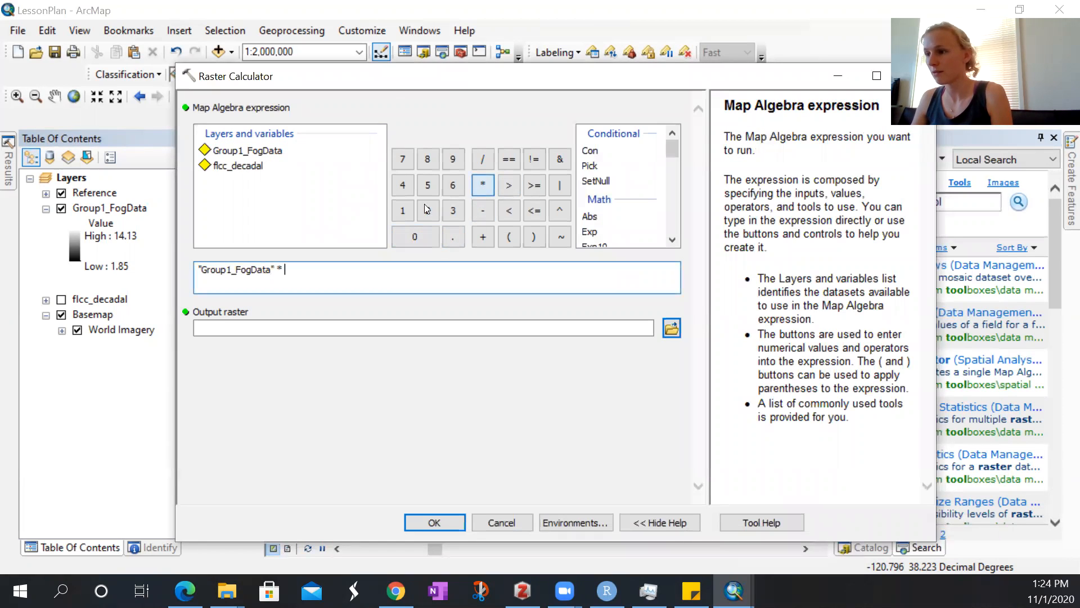
left_click(402, 209)
double_click(415, 236)
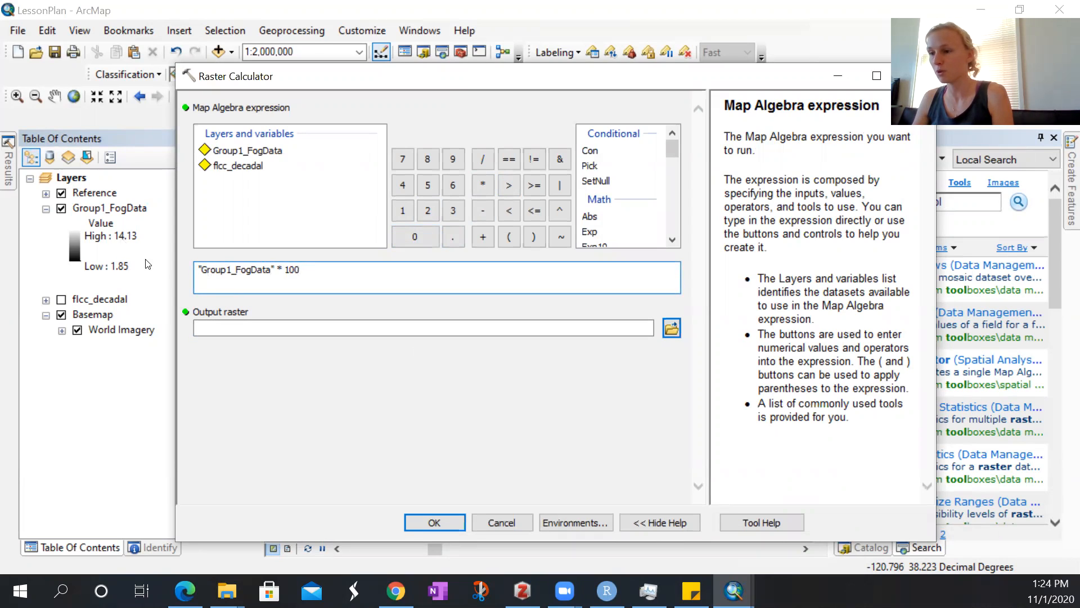
- Run the raster calculation with the output named FogDatax100 in lessonplan.gdb, and place the new layer below Reference
left_click(590, 327)
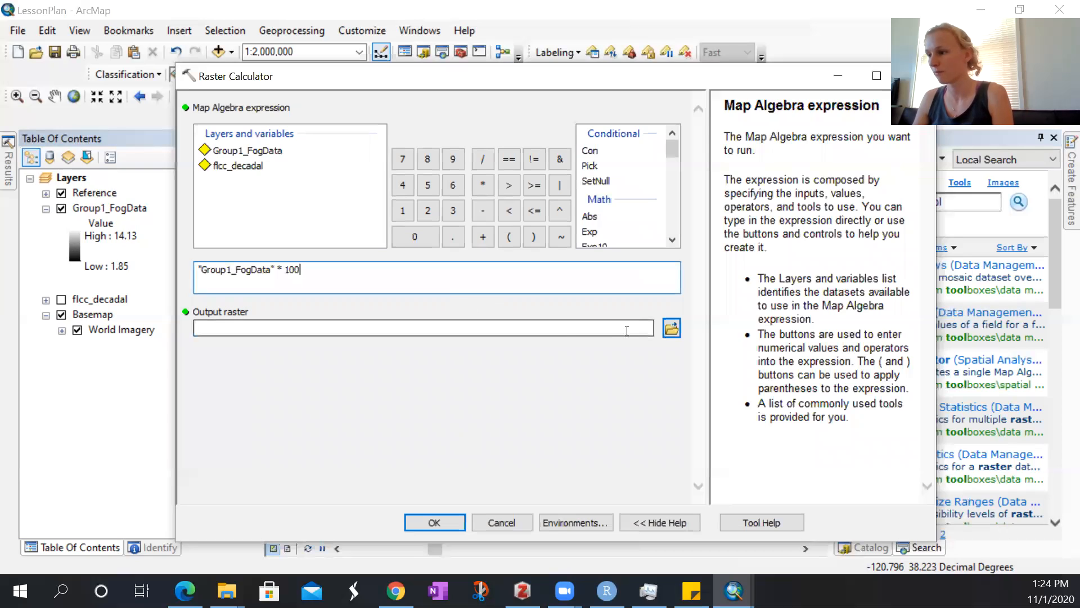
left_click_drag(552, 326, 686, 327)
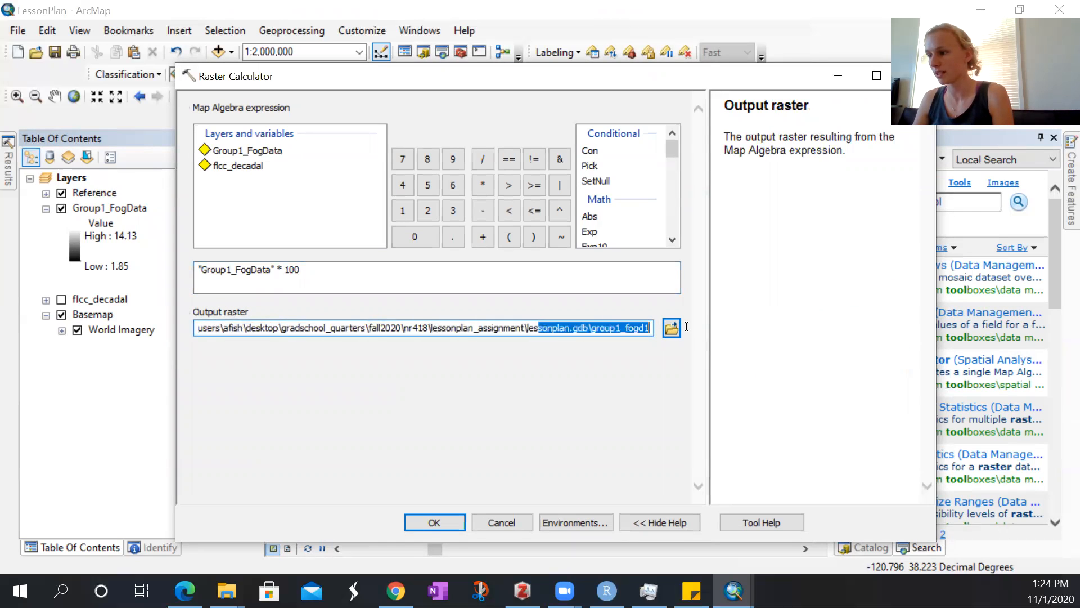
left_click(630, 328)
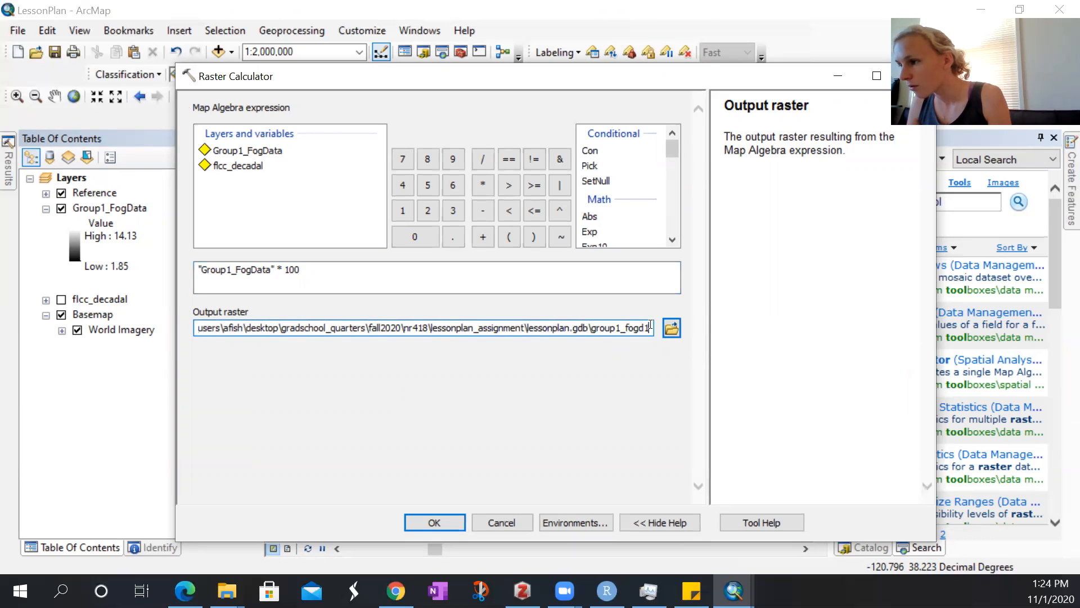
key("BackSpace")
key("BackSpace")
key("BackSpace")
key("BackSpace")
key("BackSpace")
key("BackSpace")
key("BackSpace")
key("BackSpace")
key("BackSpace")
key("BackSpace")
key("BackSpace")
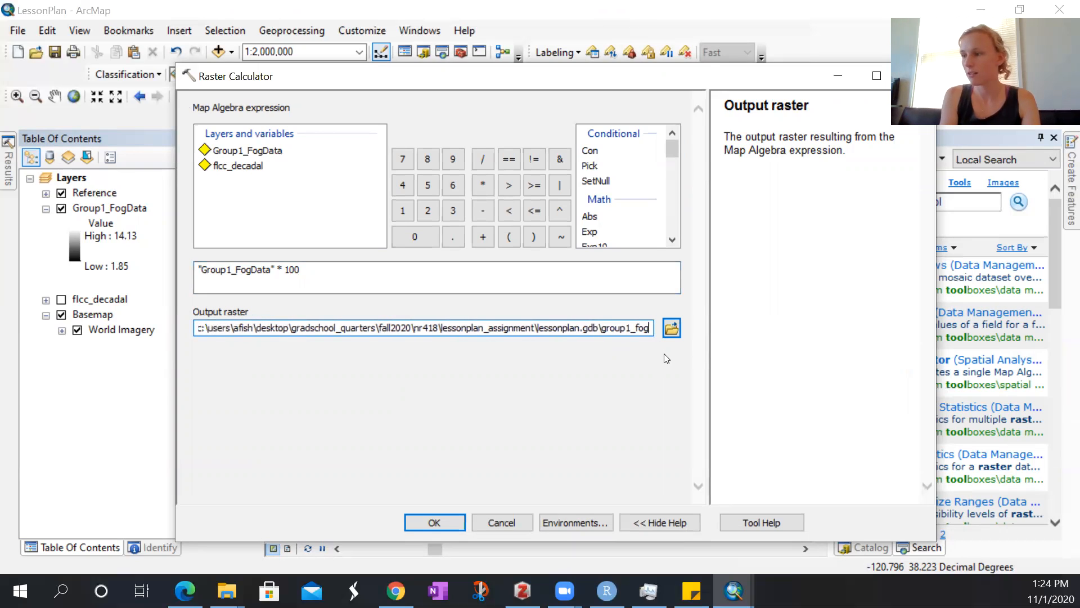
key("BackSpace")
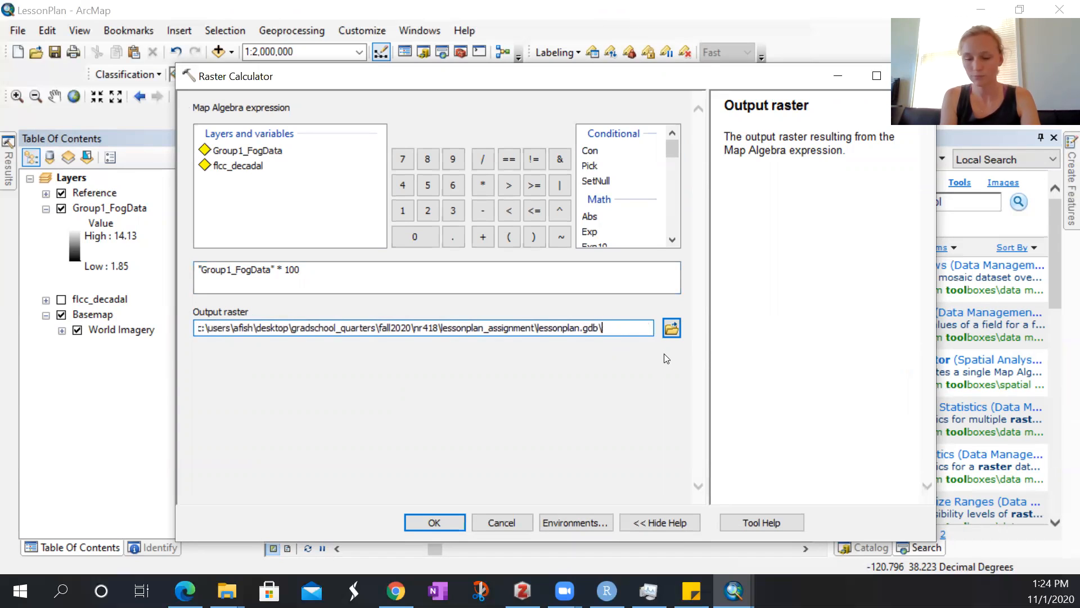
type("FogDat")
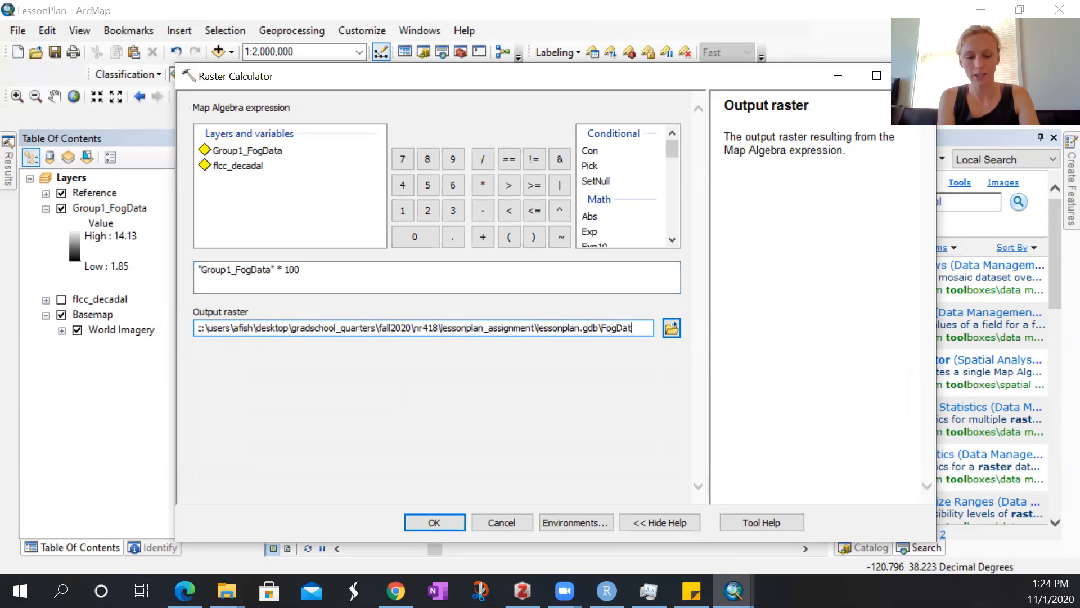
type("ax100")
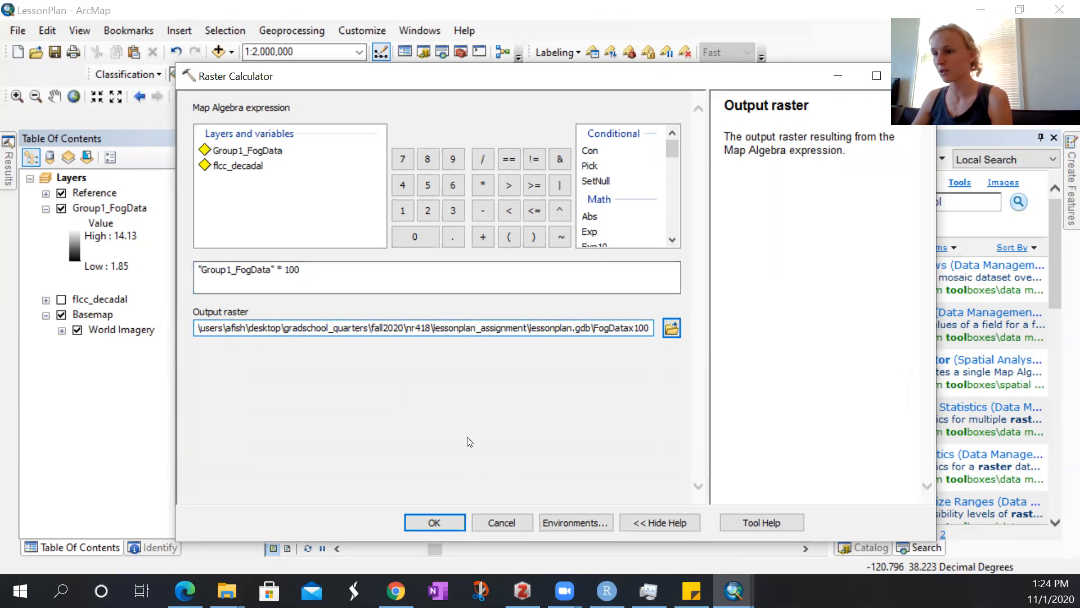
left_click(429, 523)
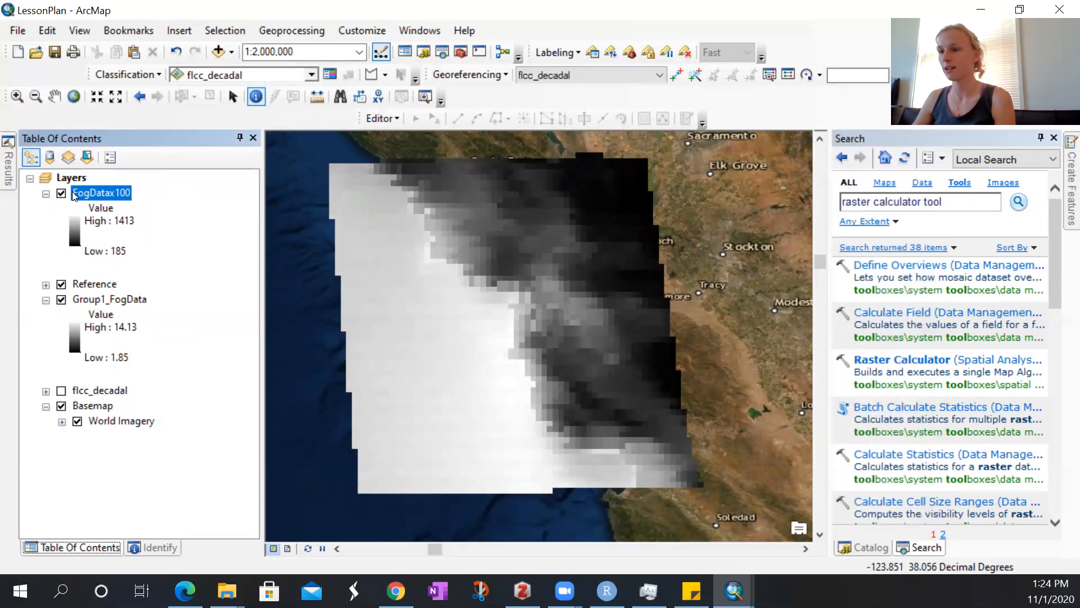
left_click_drag(98, 185, 90, 291)
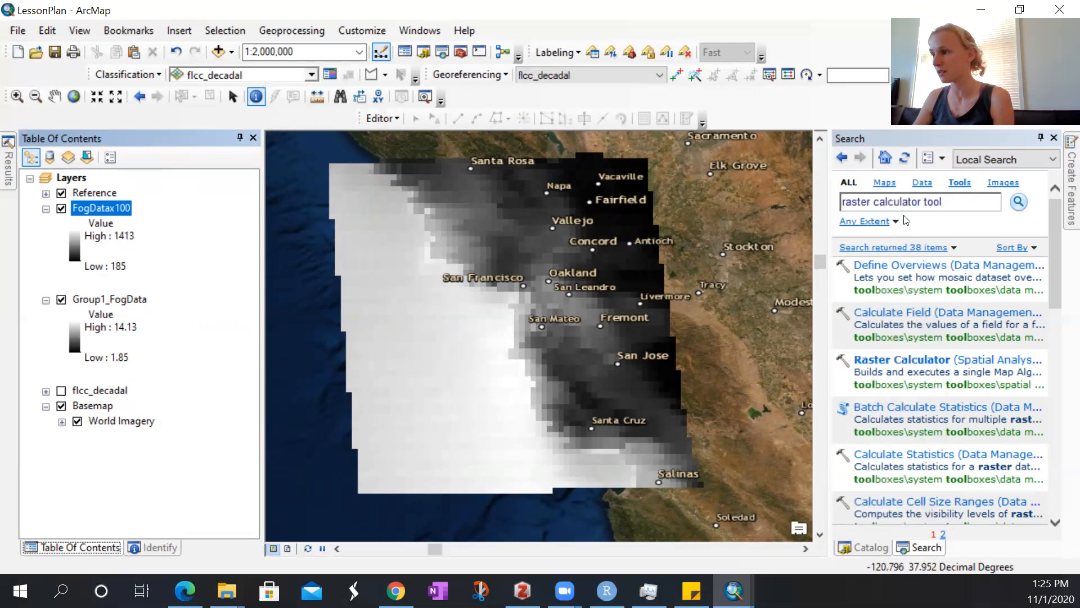
- Search for "int tool" and open the Spatial Analyst Int tool
left_click(949, 201)
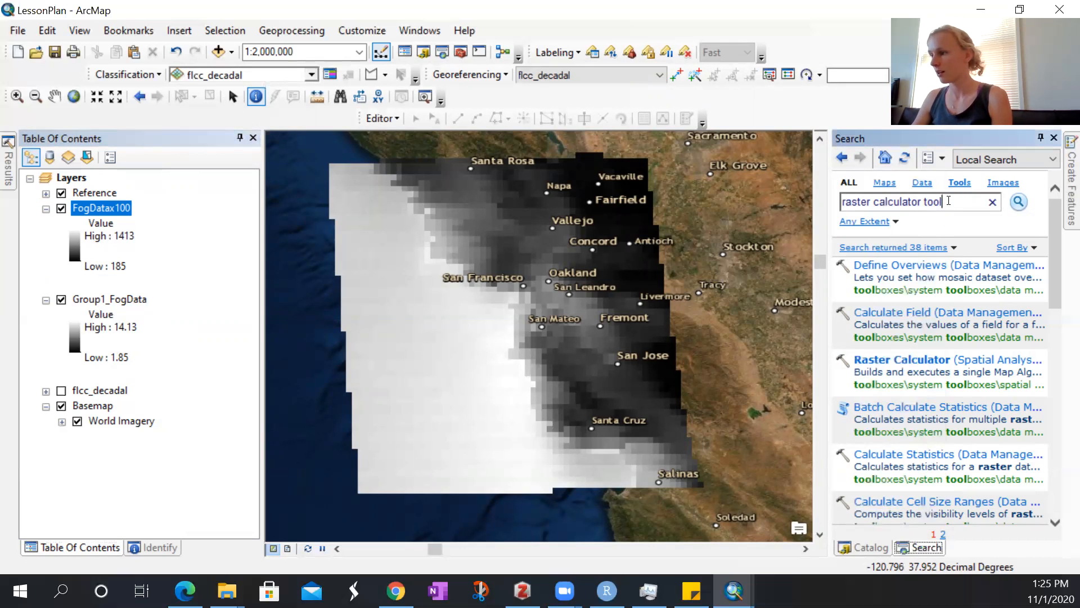
left_click_drag(948, 201, 819, 208)
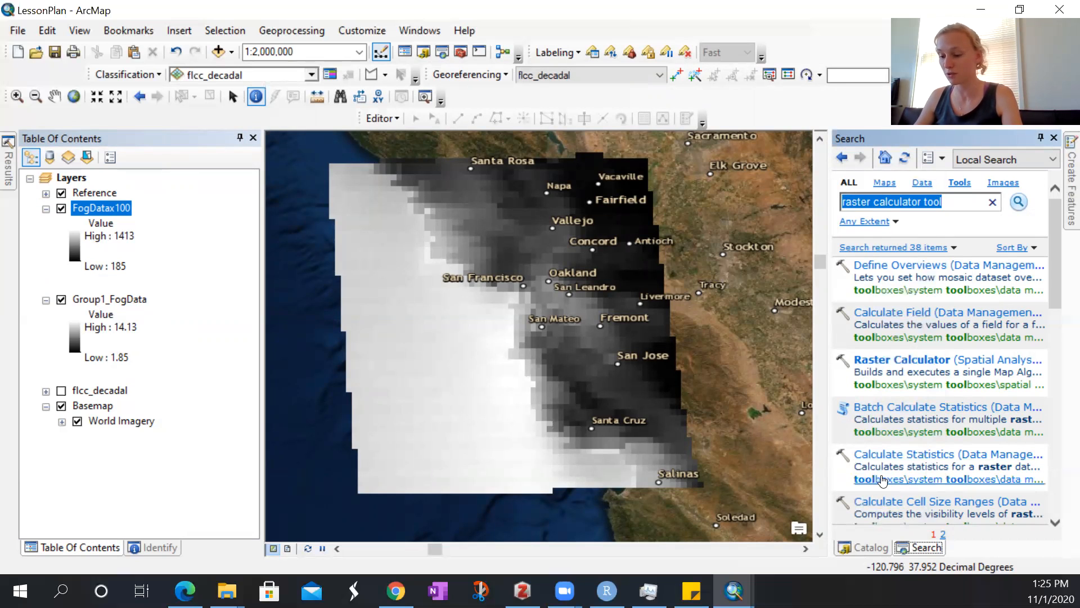
key("BackSpace")
type("int tool")
key("Return")
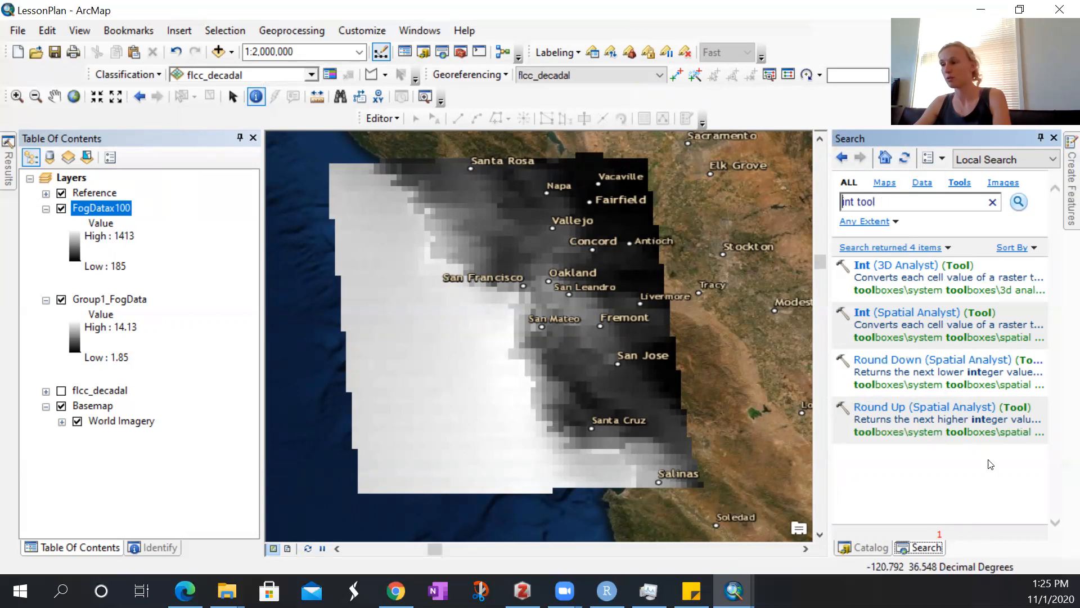
left_click(925, 313)
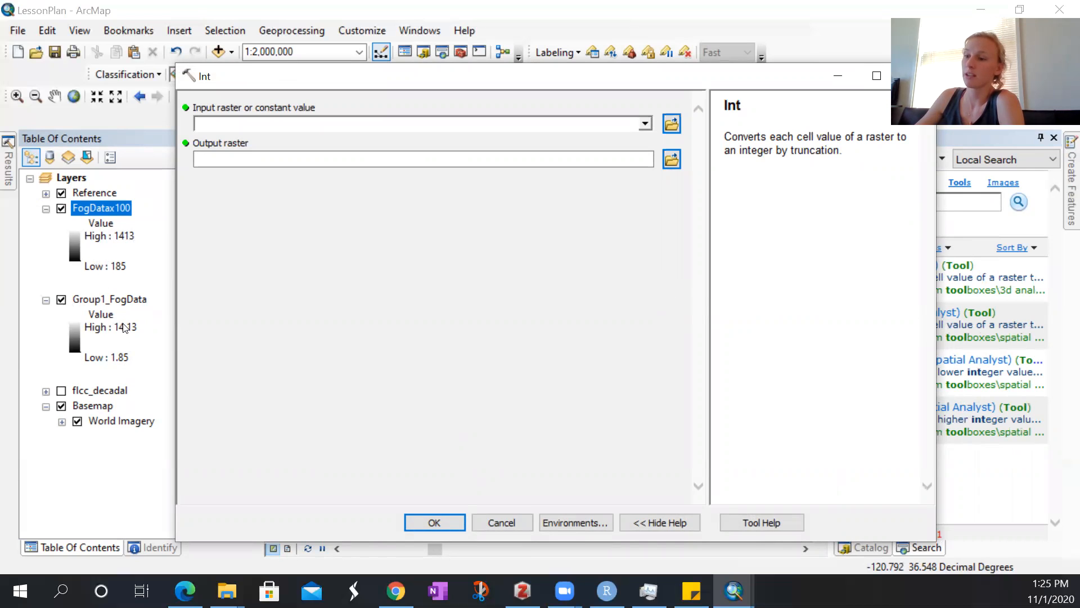
- Convert the FogDatax100 raster to integers with Int, naming the output Int_FogDatax100 in LessonPlan.gdb
left_click(296, 125)
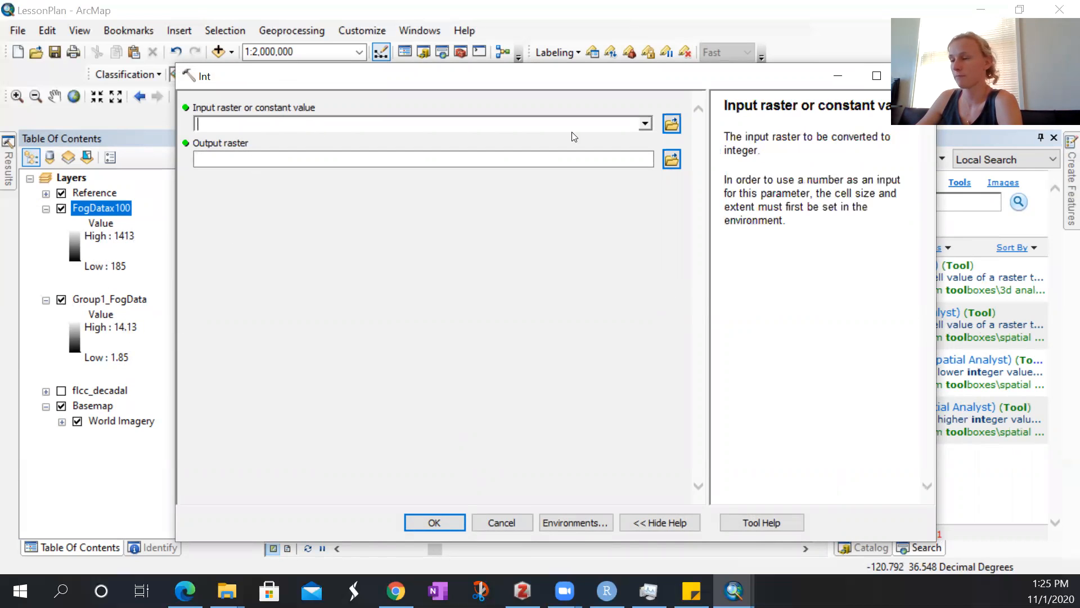
left_click(645, 125)
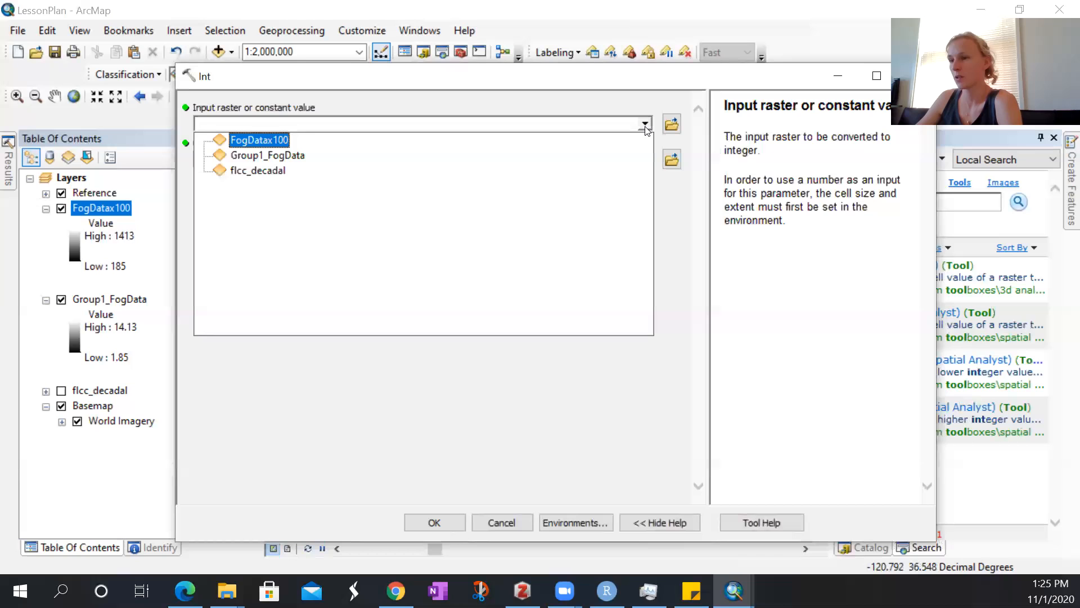
left_click(282, 141)
left_click_drag(626, 160, 684, 159)
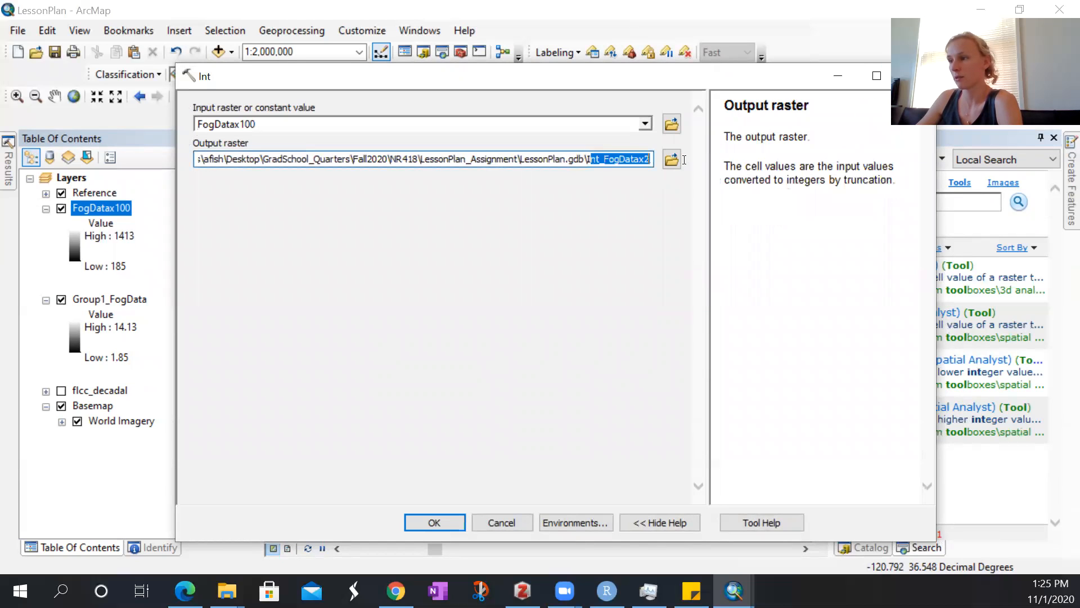
left_click(621, 160)
left_click(653, 157)
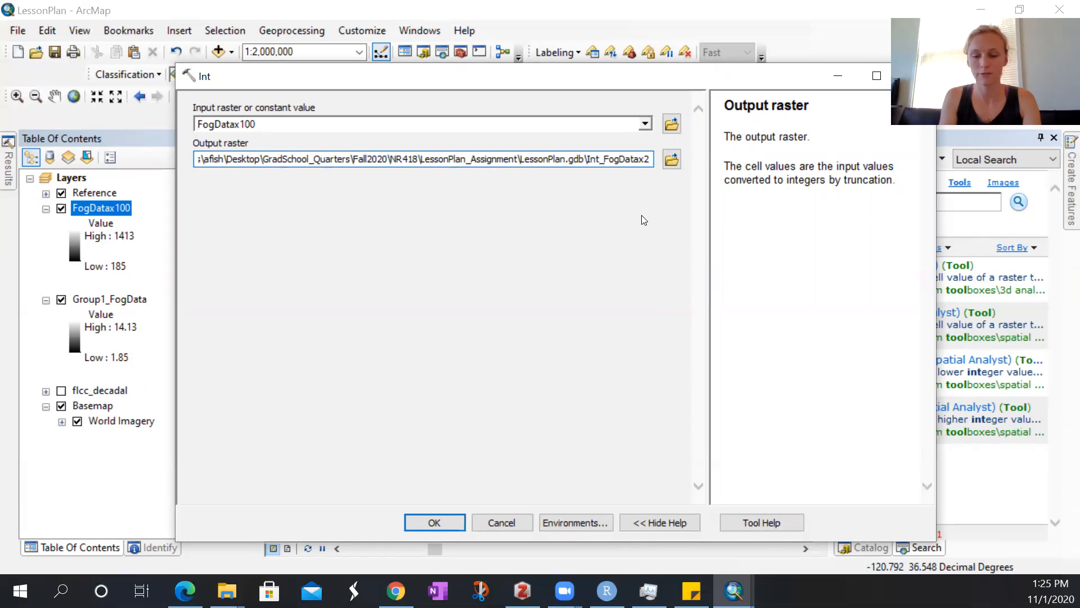
key("BackSpace")
type("100")
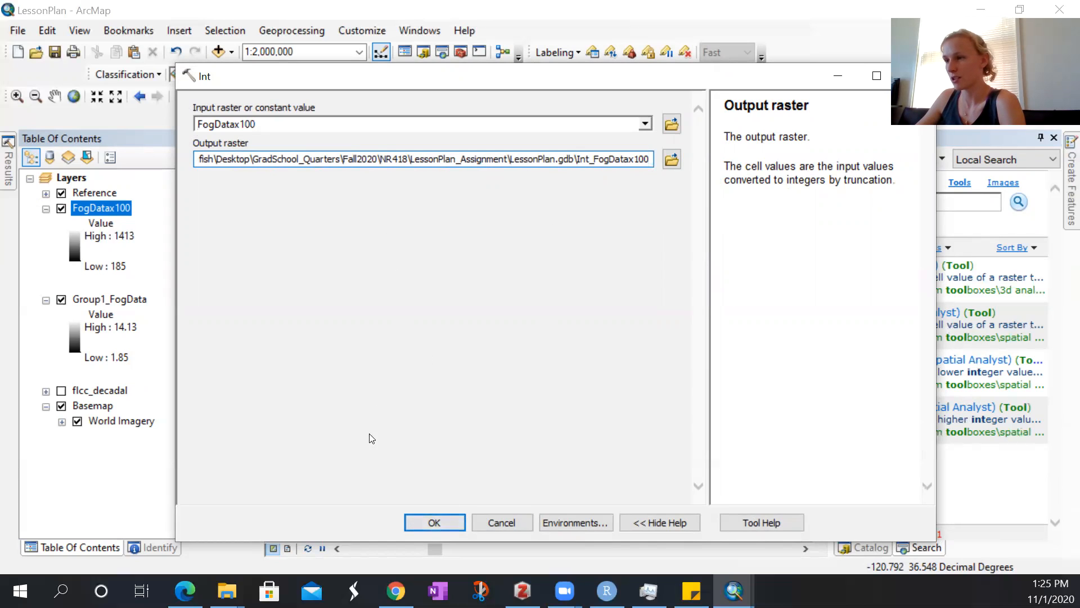
left_click(434, 524)
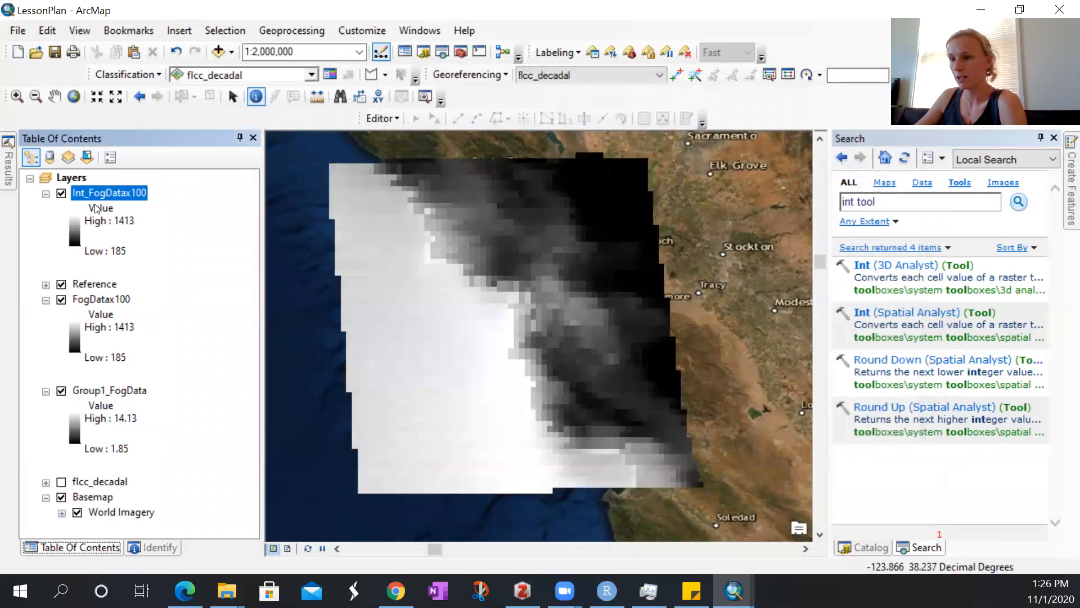
- Move the Reference layer above Int_FogDatax100 in the layer order
left_click_drag(91, 284, 89, 185)
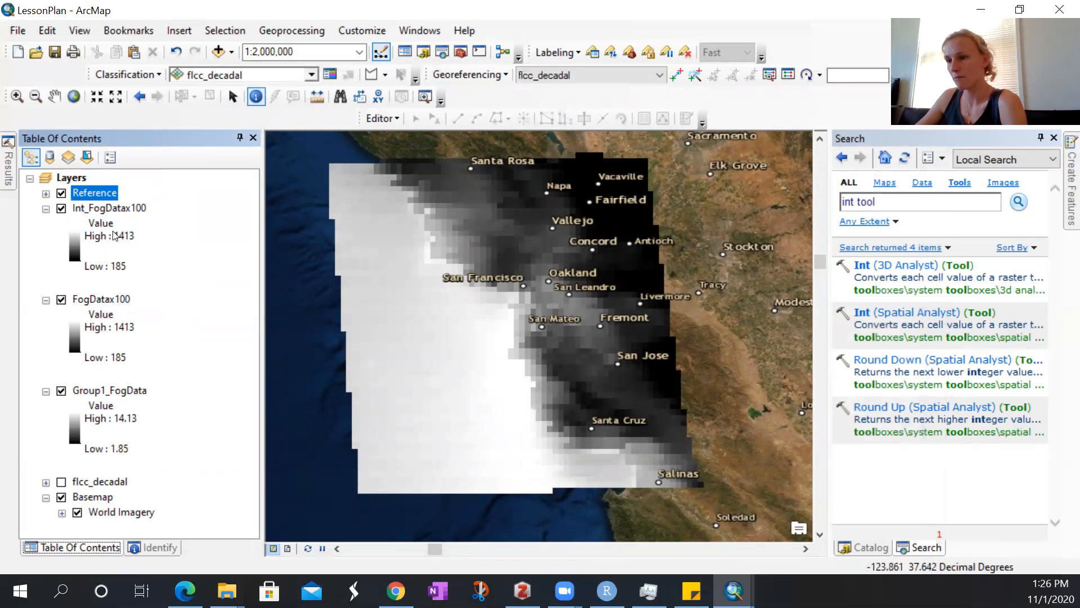
- Check whether FogDatax100 has an attribute table available, and inspect the attribute table of Int_FogDatax100
right_click(114, 302)
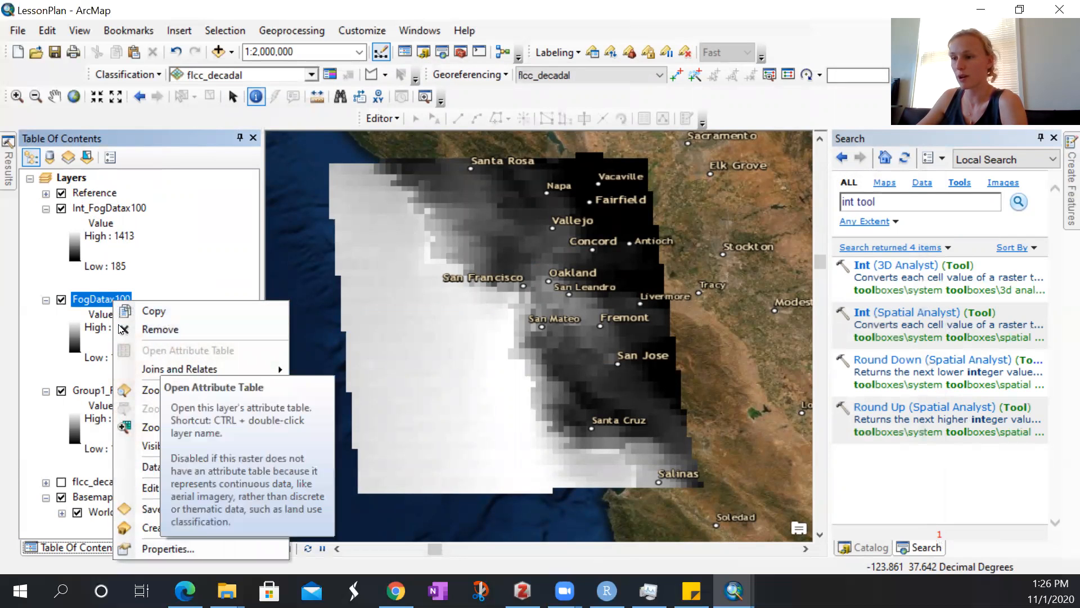
left_click(94, 212)
right_click(94, 213)
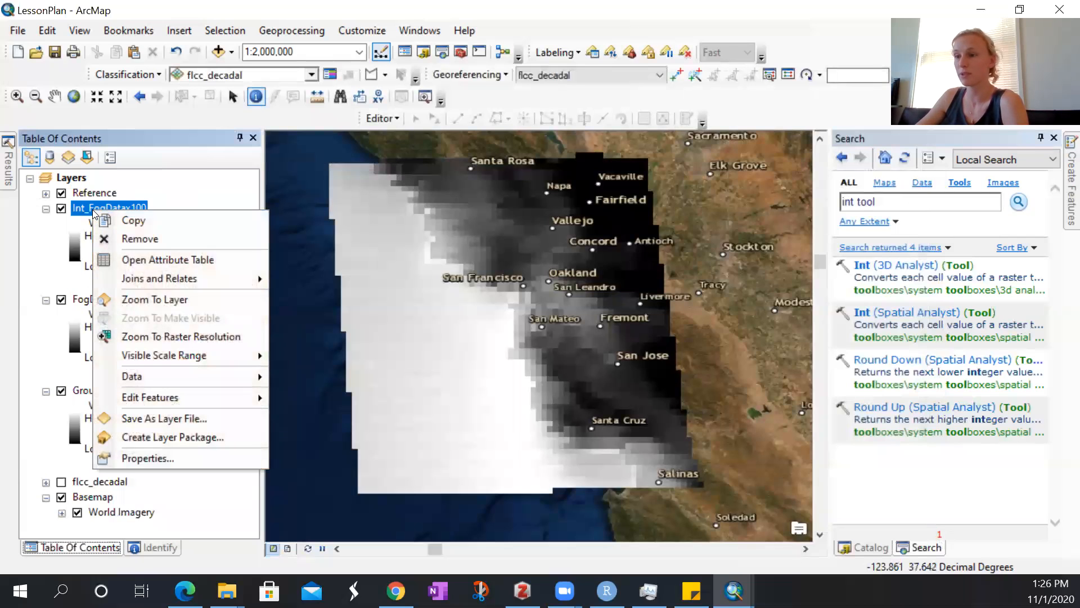
left_click(143, 260)
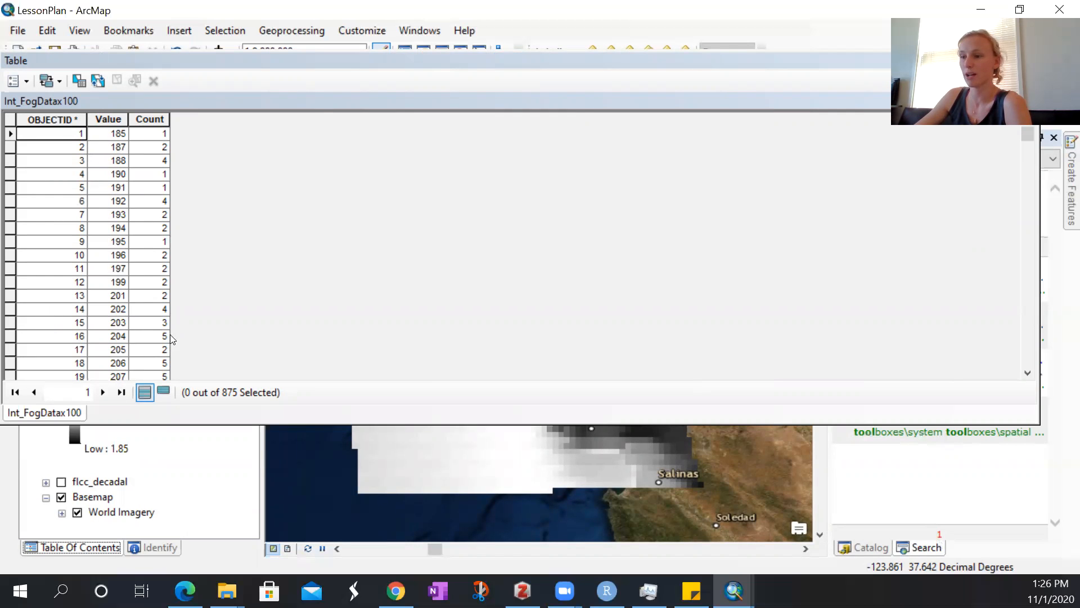
left_click_drag(246, 61, 165, 297)
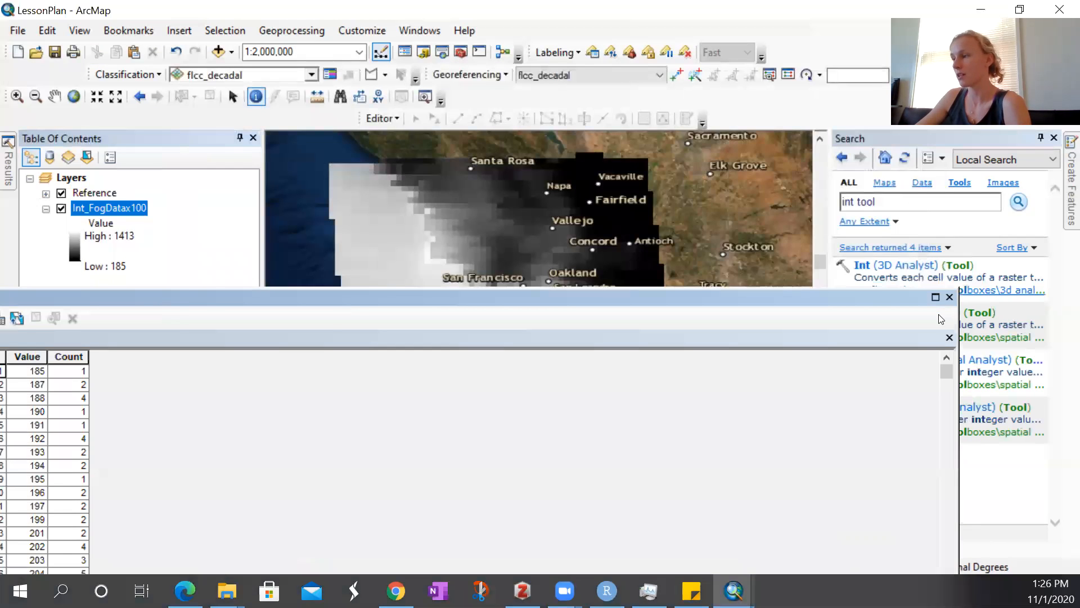
left_click(950, 297)
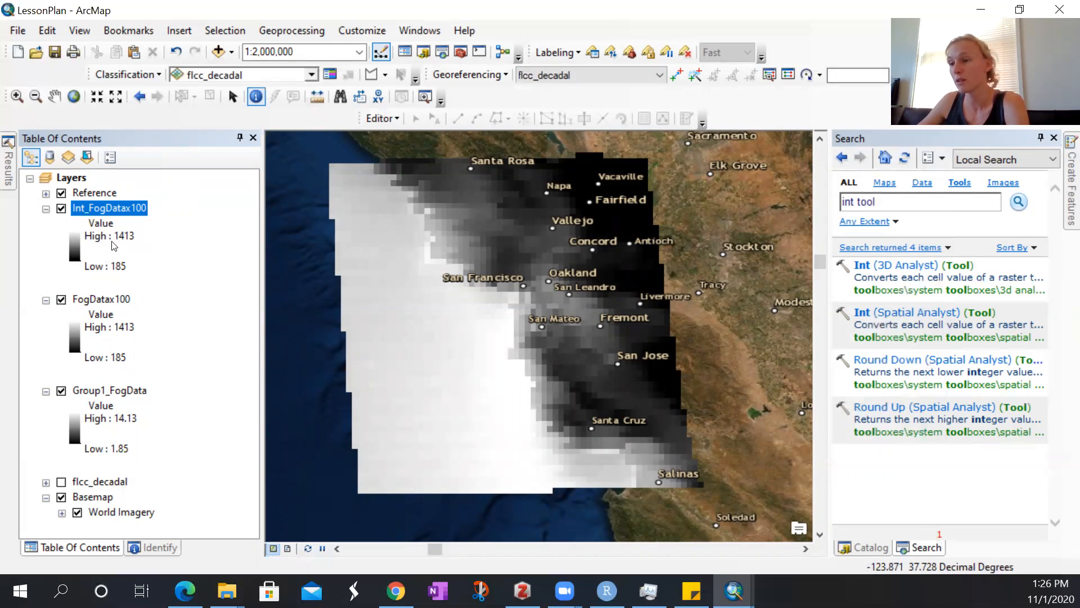
- Reopen the Int_FogDatax100 attribute table, reposition it to examine its Value and Count columns, and close it
right_click(101, 203)
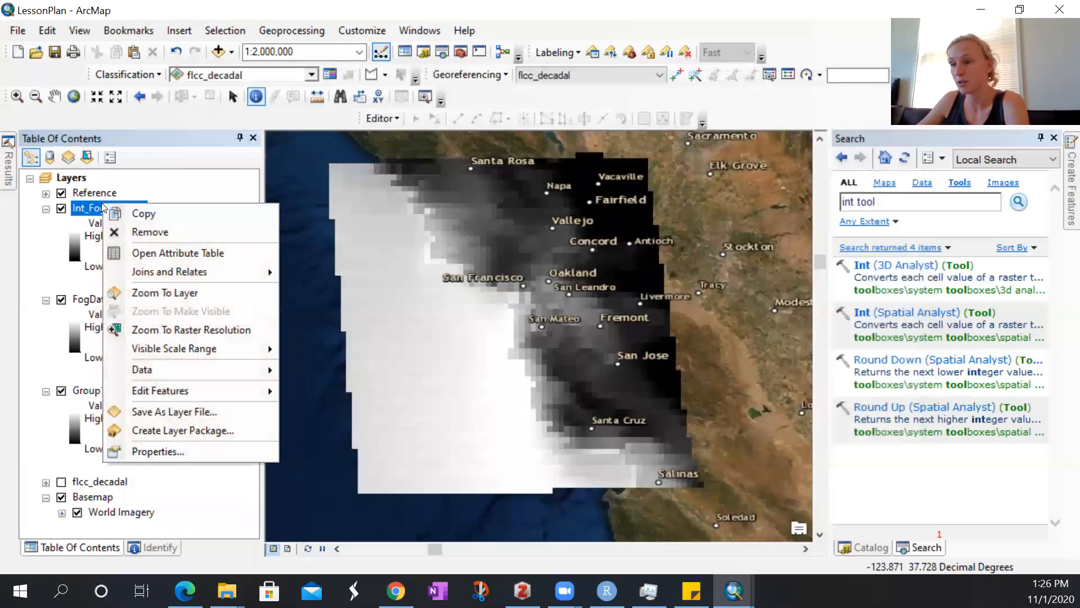
left_click(153, 254)
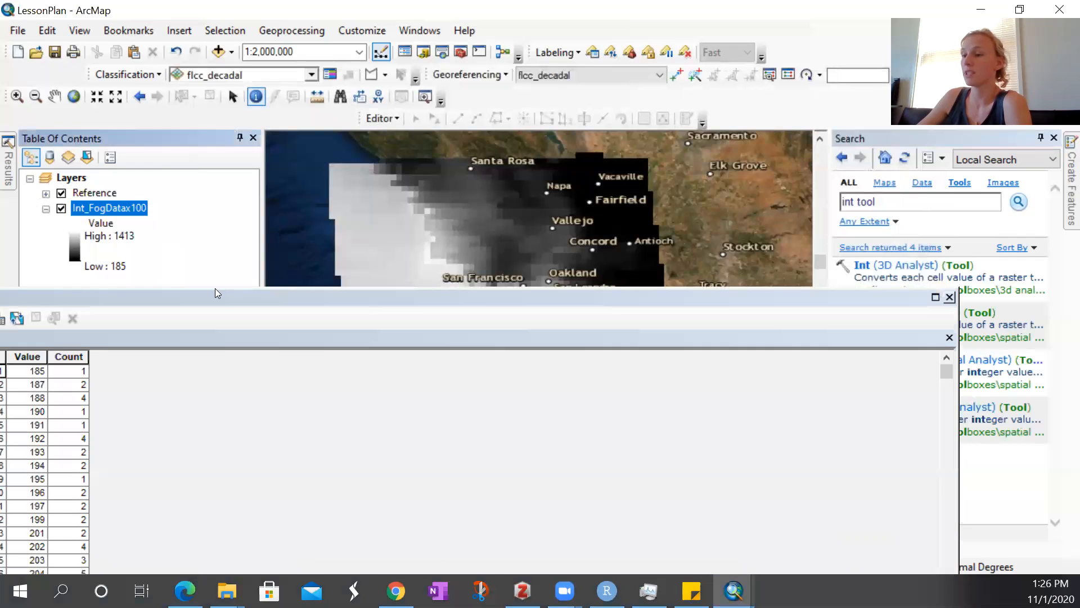
left_click_drag(334, 293, 475, 211)
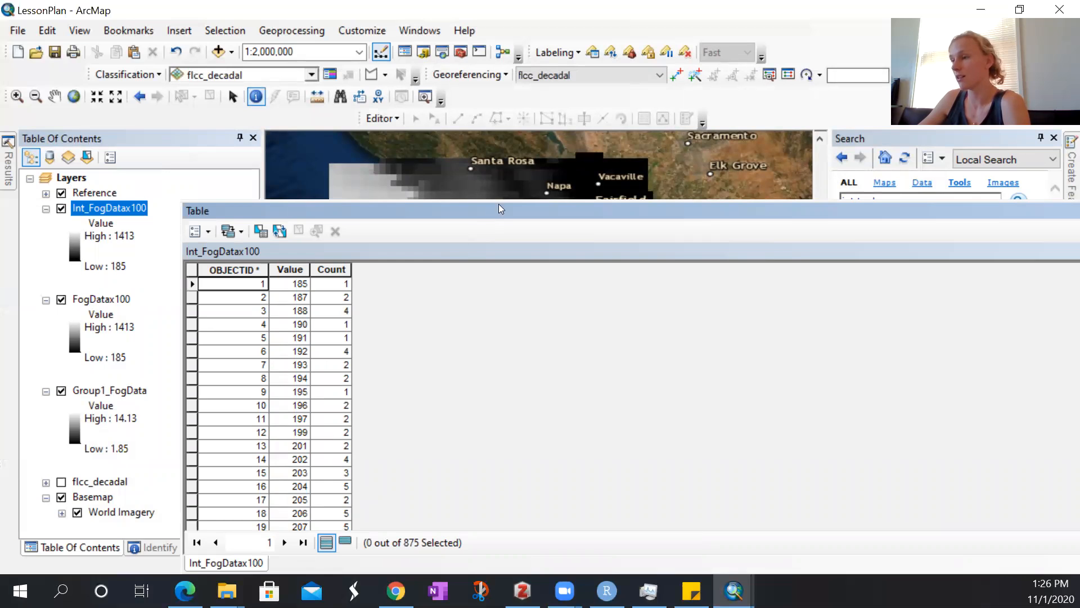
left_click_drag(509, 209, 247, 182)
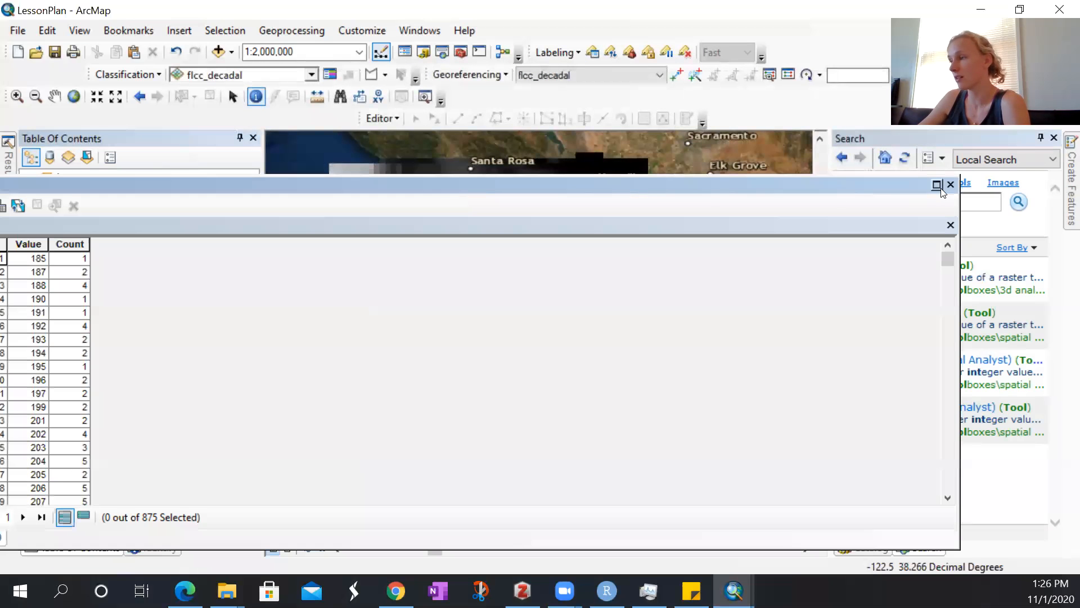
left_click(950, 186)
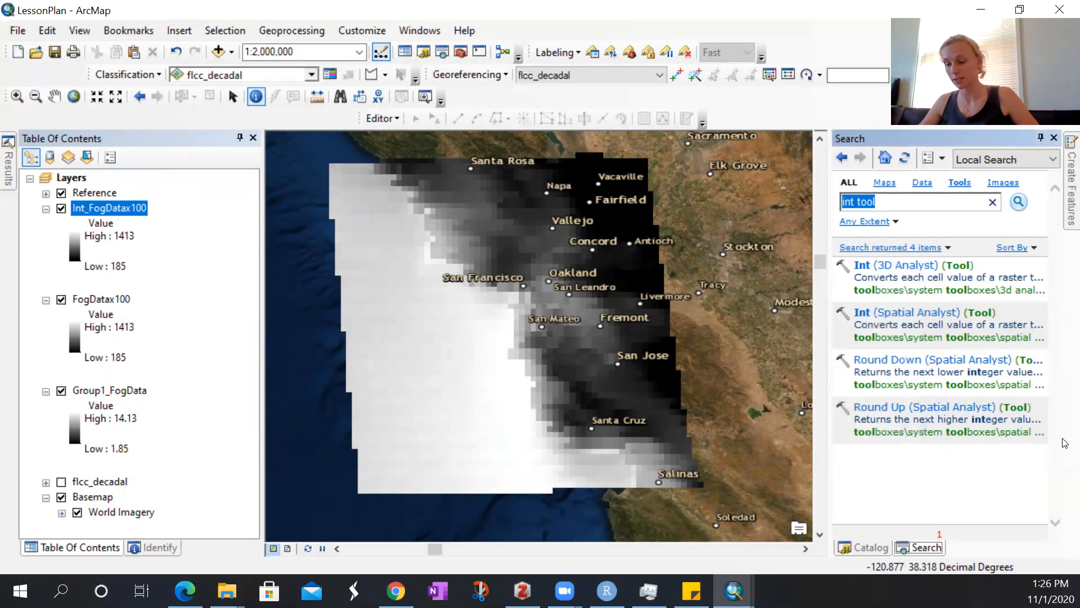
- Search for "build raster attribute" and open the Build Raster Attribute Table tool
type("buil")
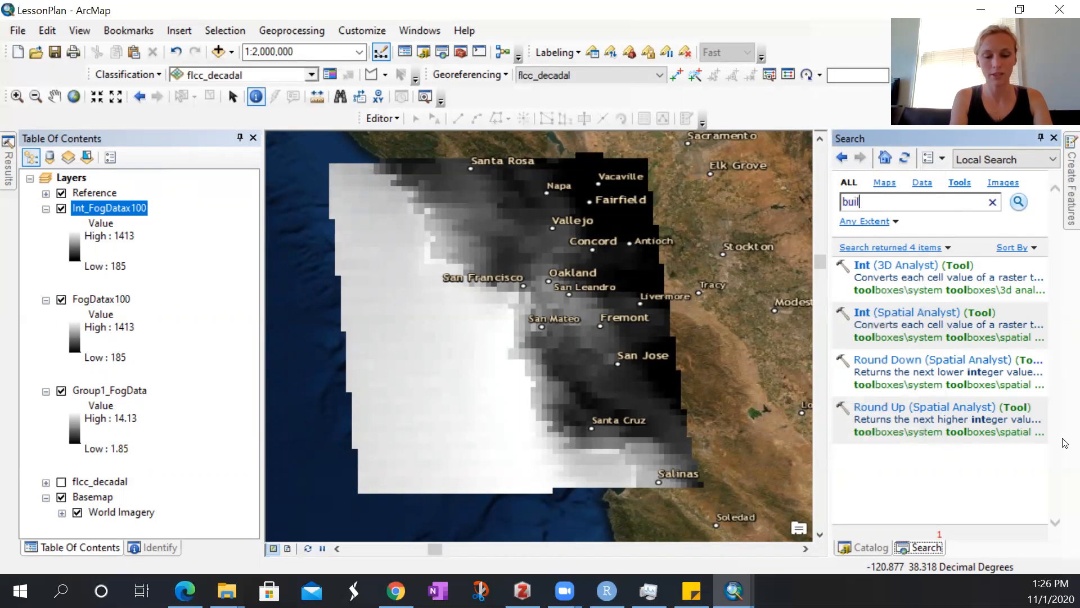
type(" raster")
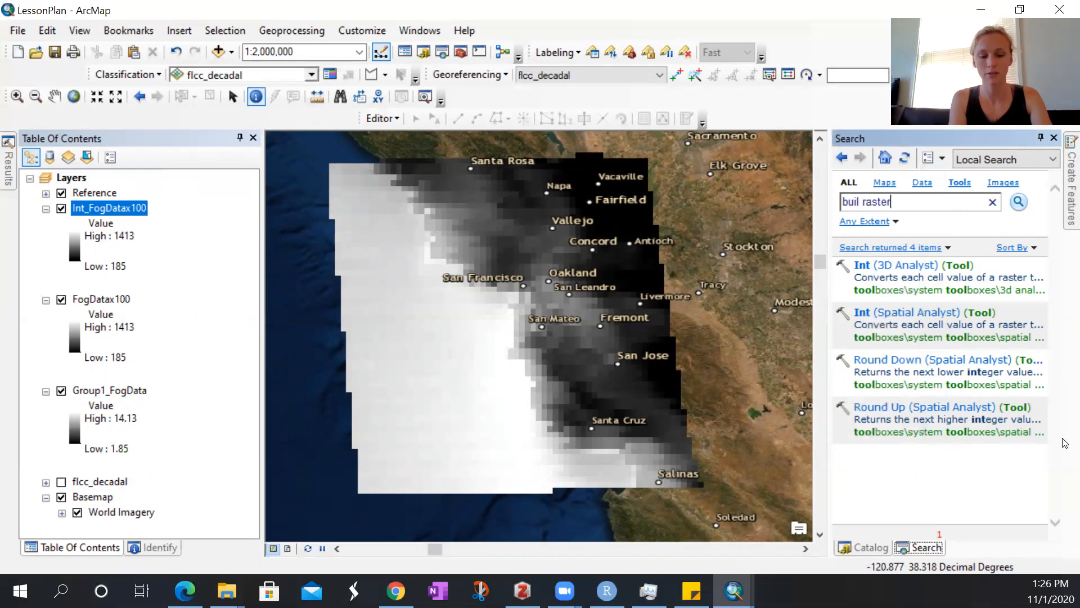
type(" attribute")
key("Return")
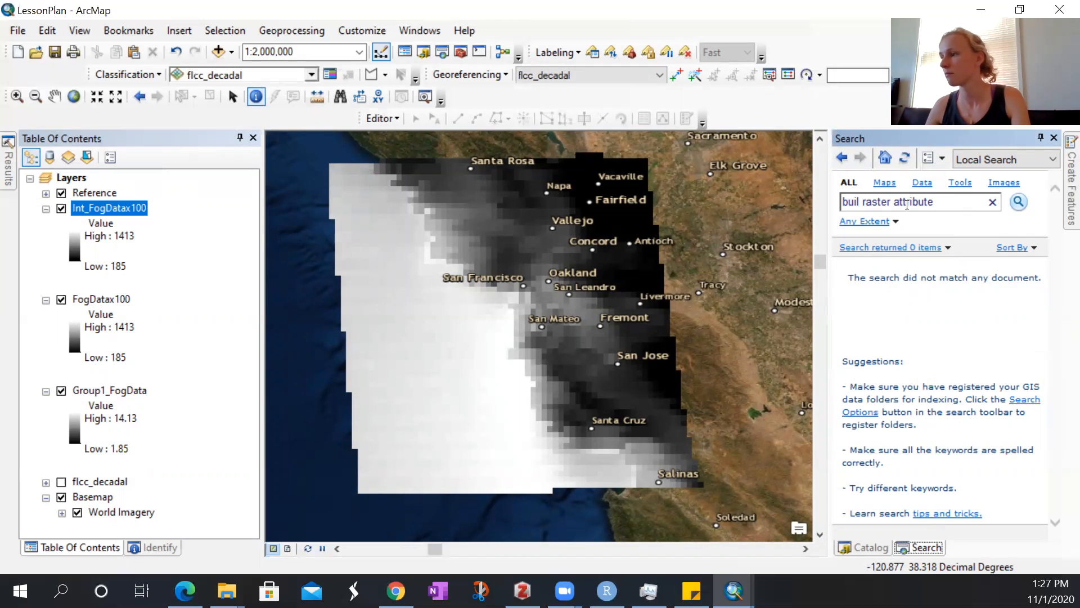
type("d")
key("Return")
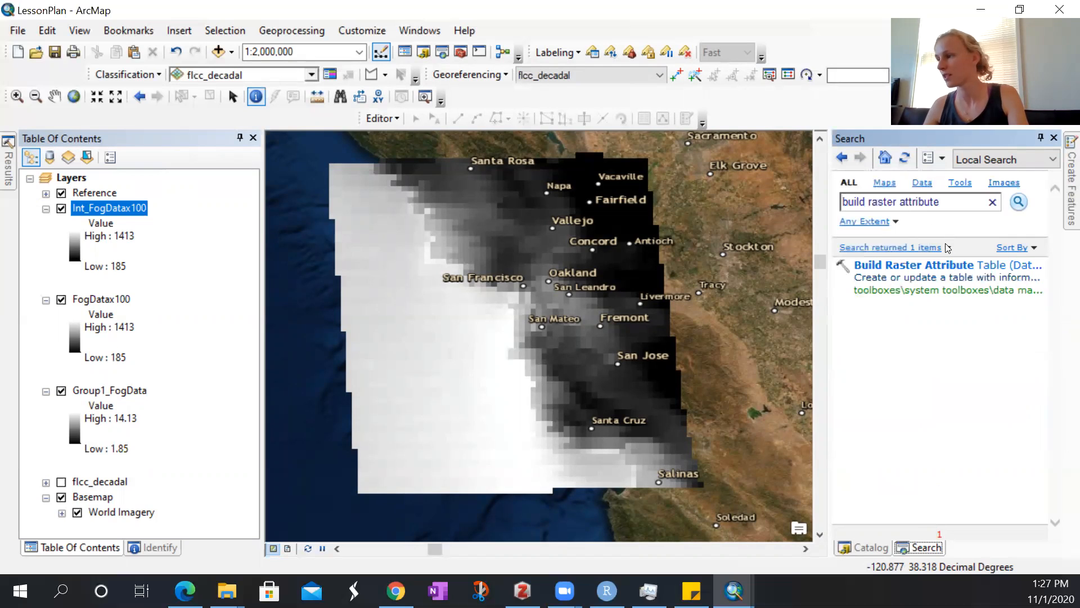
left_click(949, 266)
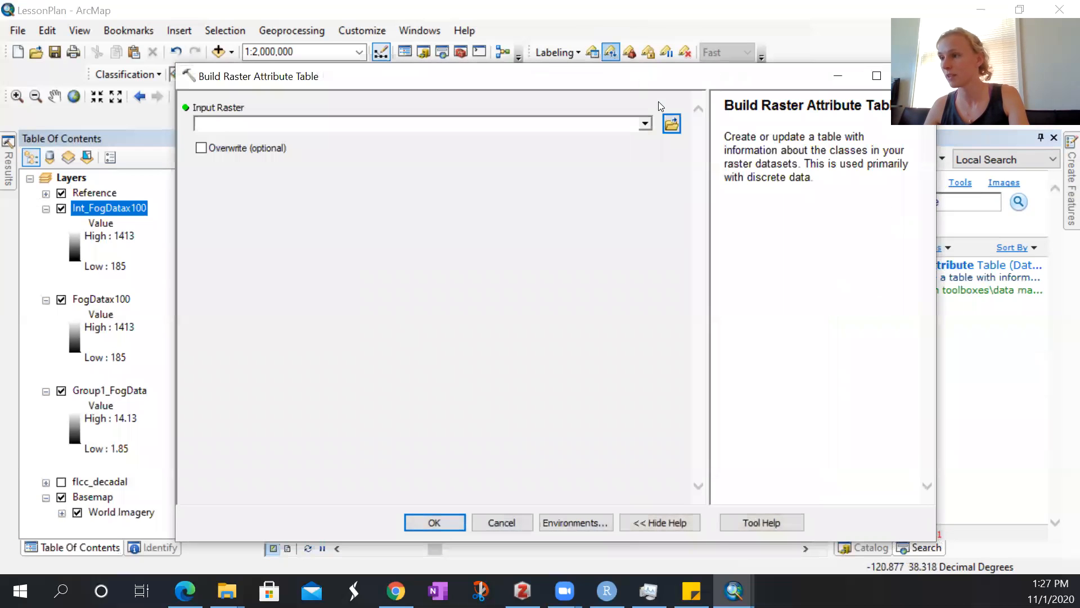
- Configure Build Raster Attribute Table for Int_FogDatax100 with Overwrite enabled, and dismiss the tool without running it
left_click(646, 124)
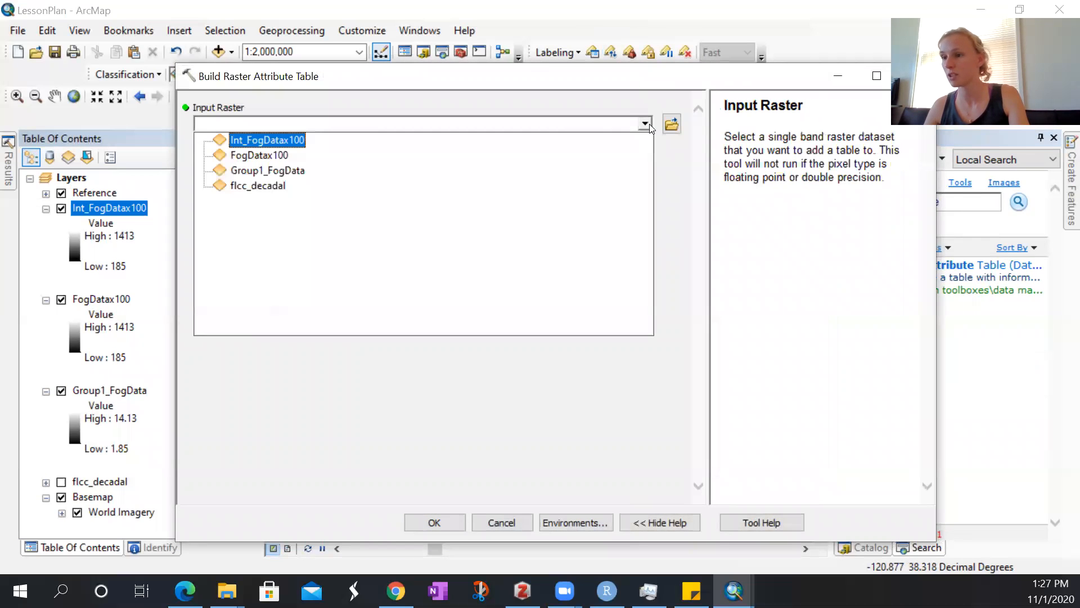
left_click(291, 139)
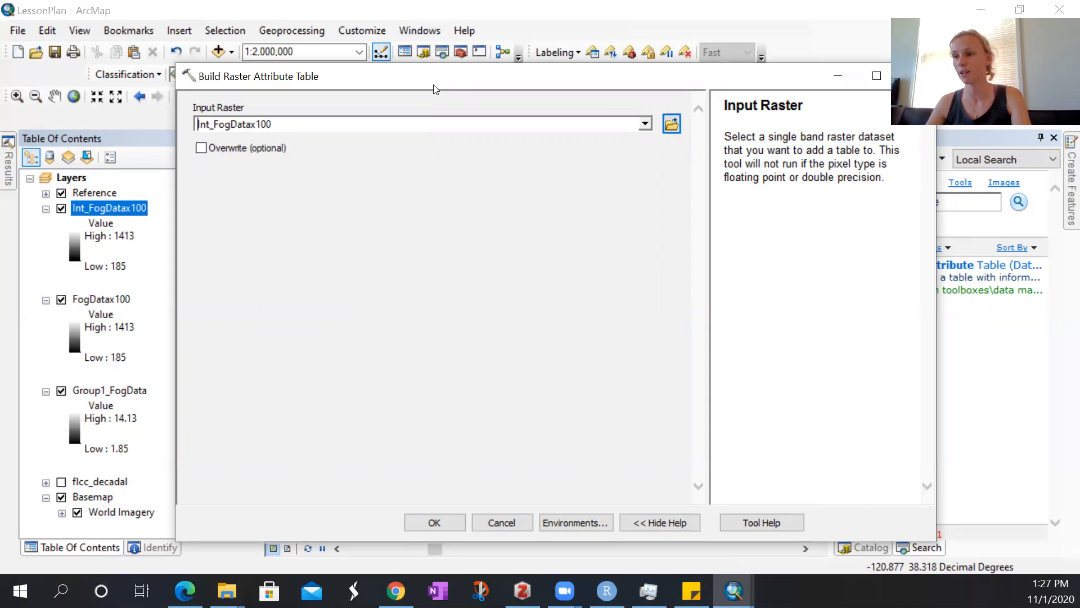
left_click_drag(433, 89, 359, 85)
left_click(126, 144)
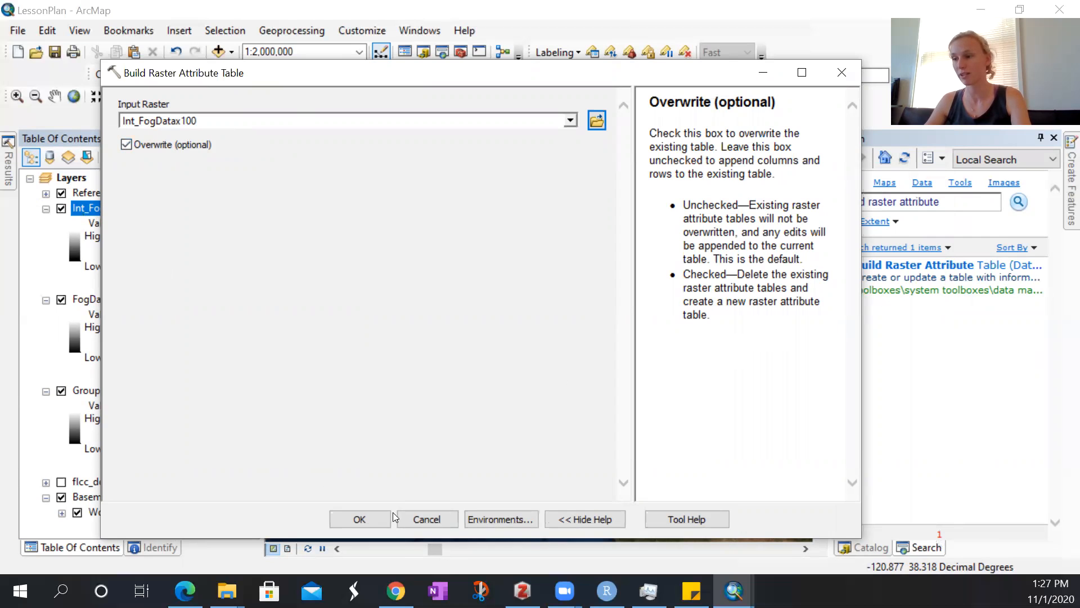
left_click(425, 522)
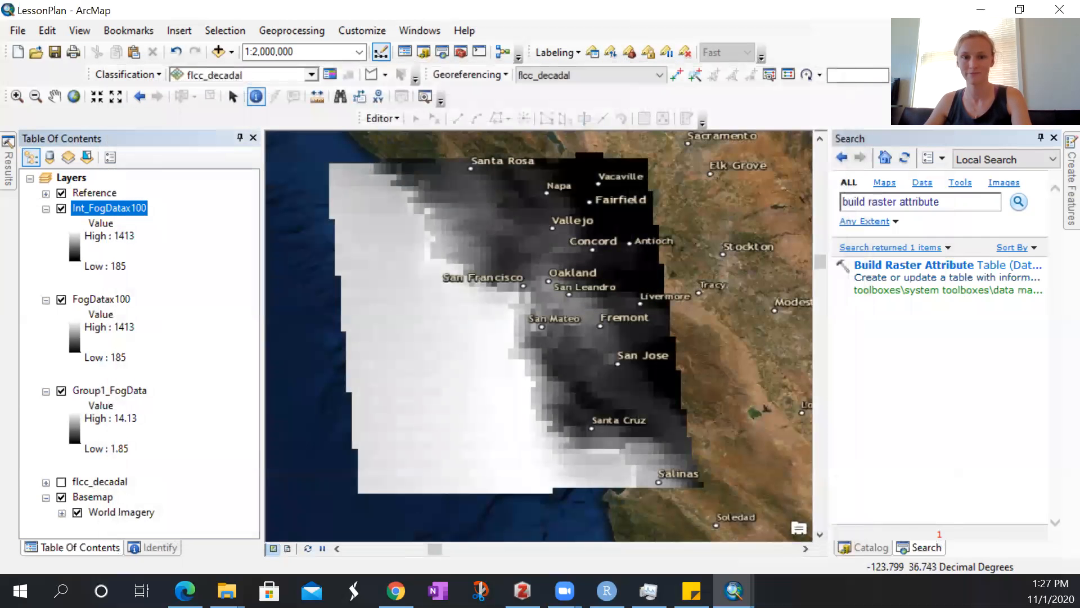